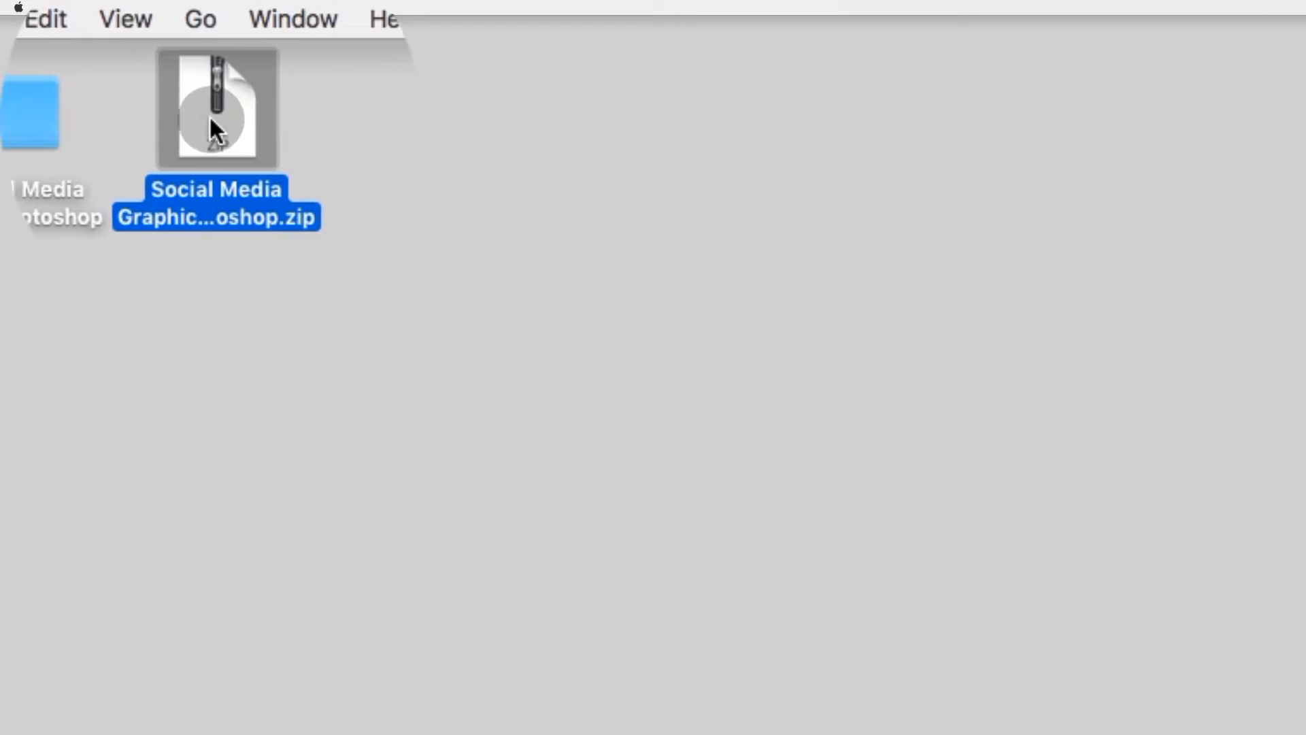
Step: Extract the Social Media Graphics Clipping Mask zip on the desktop and open the Exersize 1 folder inside the extracted folder
{"action": "double_click", "coordinate": [210, 149]}
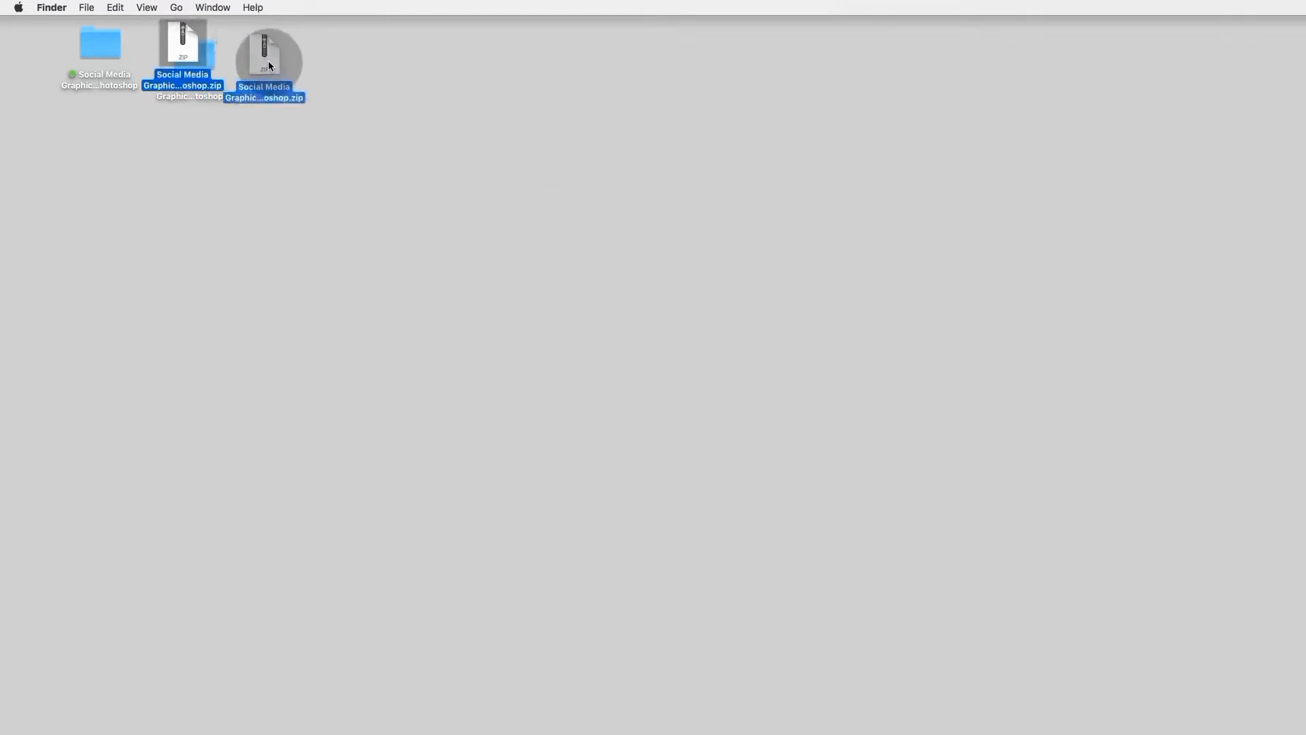
{"action": "double_click", "coordinate": [195, 65]}
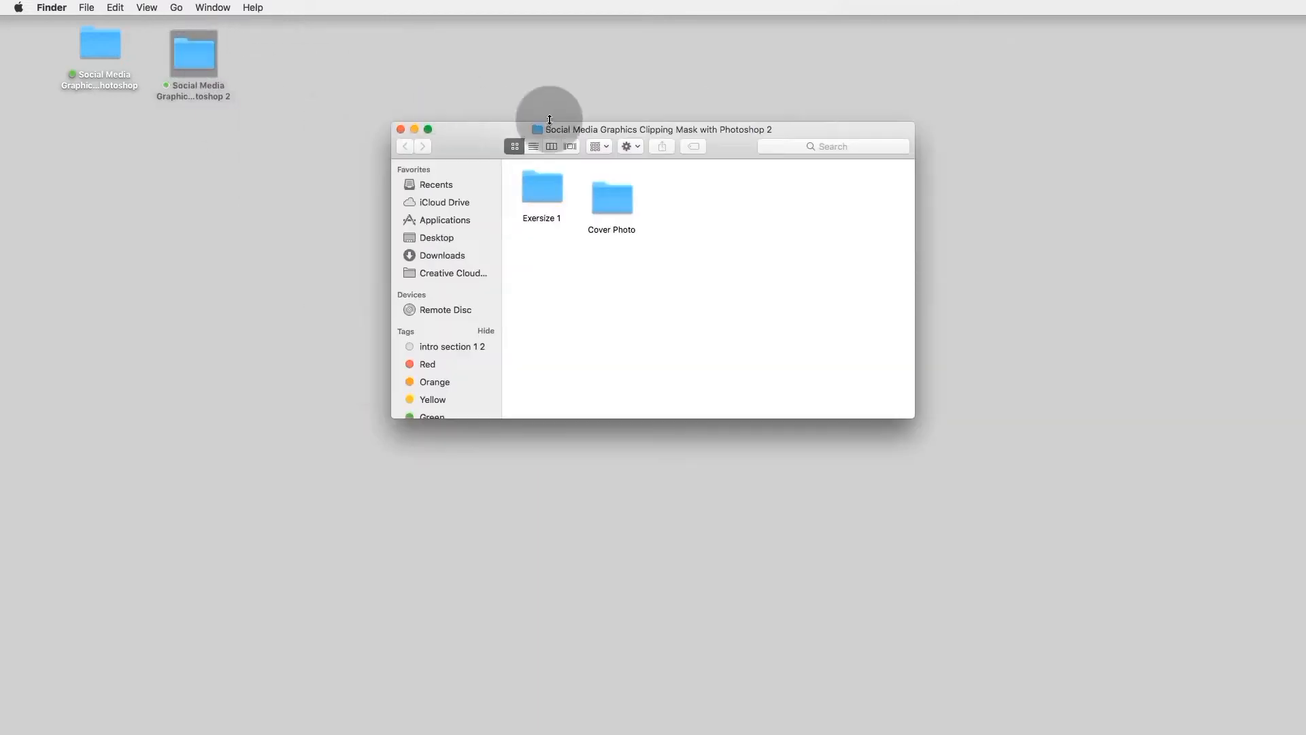
{"action": "left_click_drag", "start_coordinate": [545, 124], "coordinate": [381, 75]}
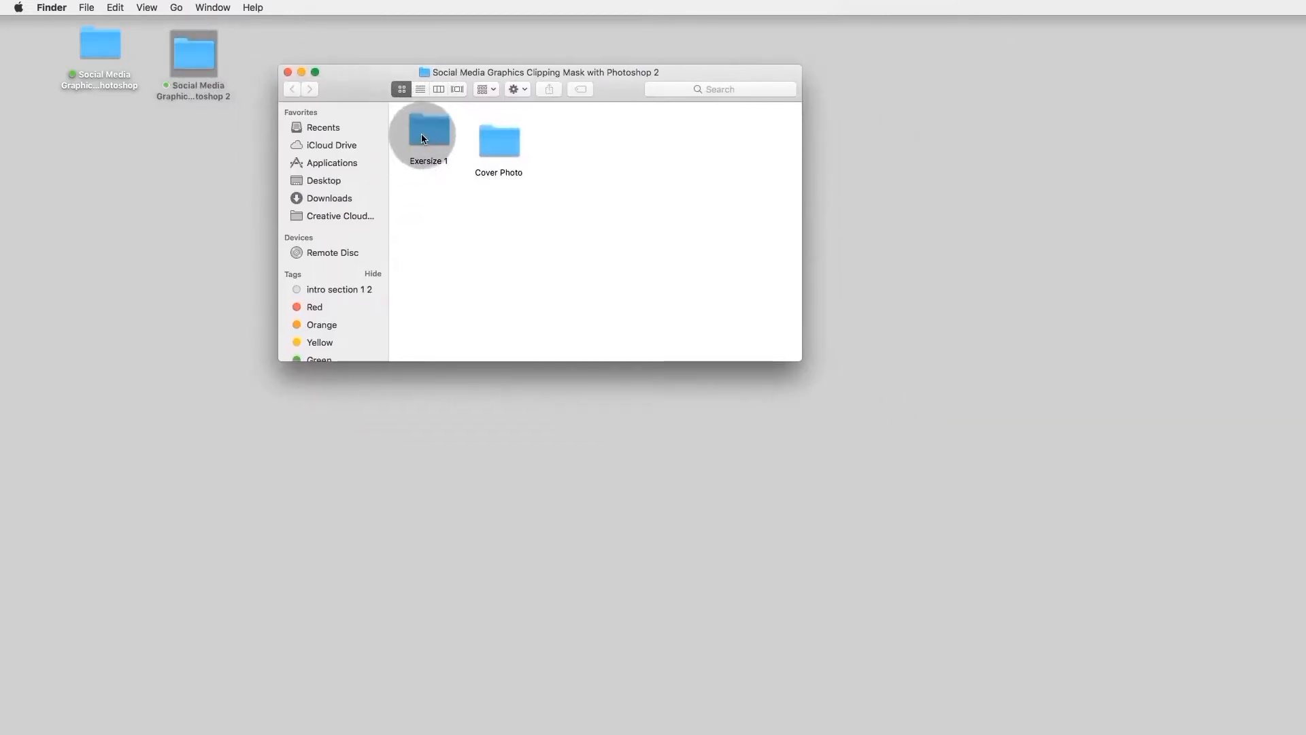
{"action": "double_click", "coordinate": [421, 134]}
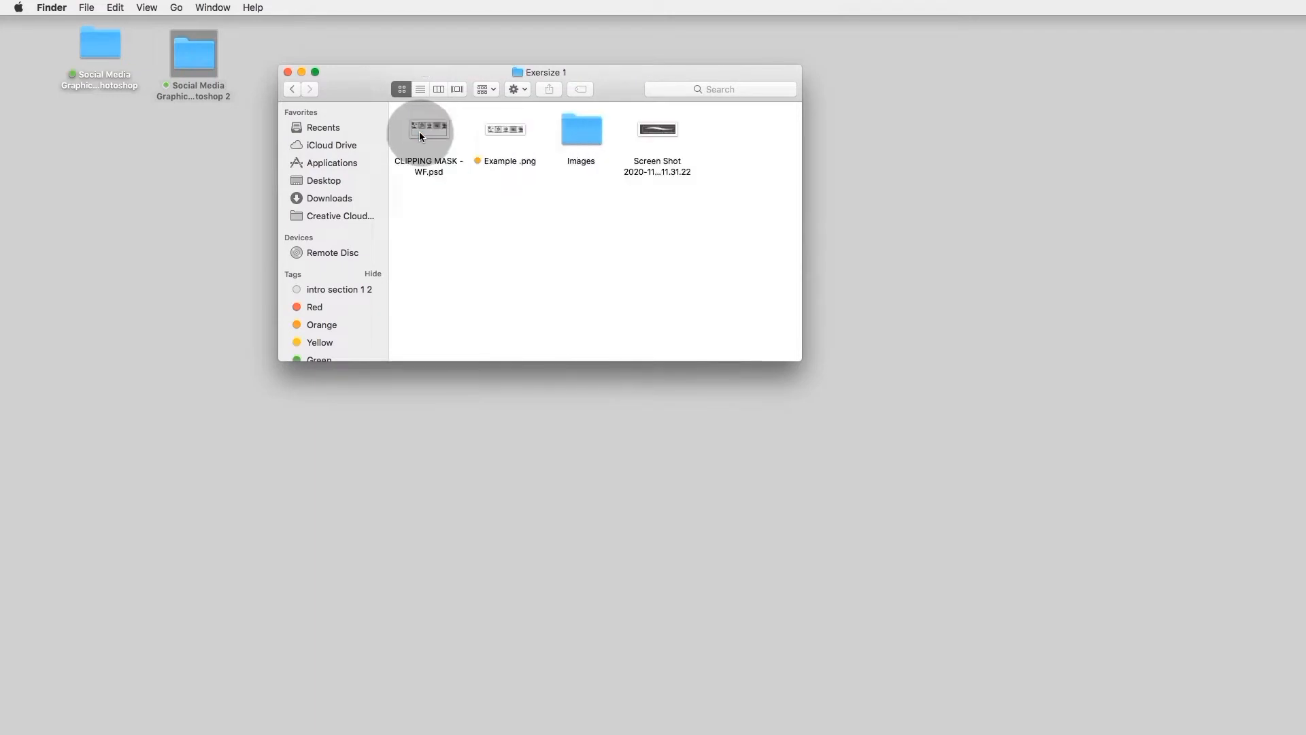
Step: Preview Example .png to examine the five finished clipping mask designs, and close the preview
{"action": "left_click", "coordinate": [506, 129]}
{"action": "key", "text": "space"}
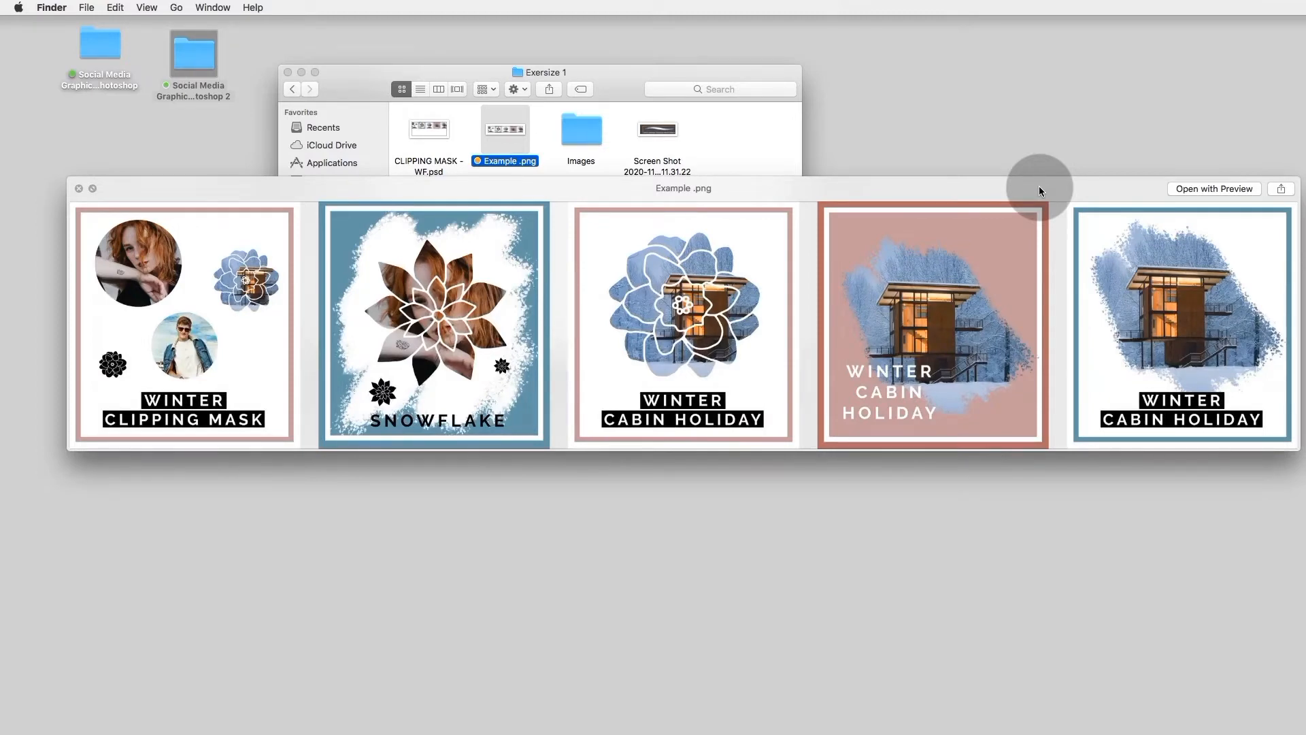
{"action": "left_click_drag", "start_coordinate": [1039, 188], "coordinate": [1014, 184]}
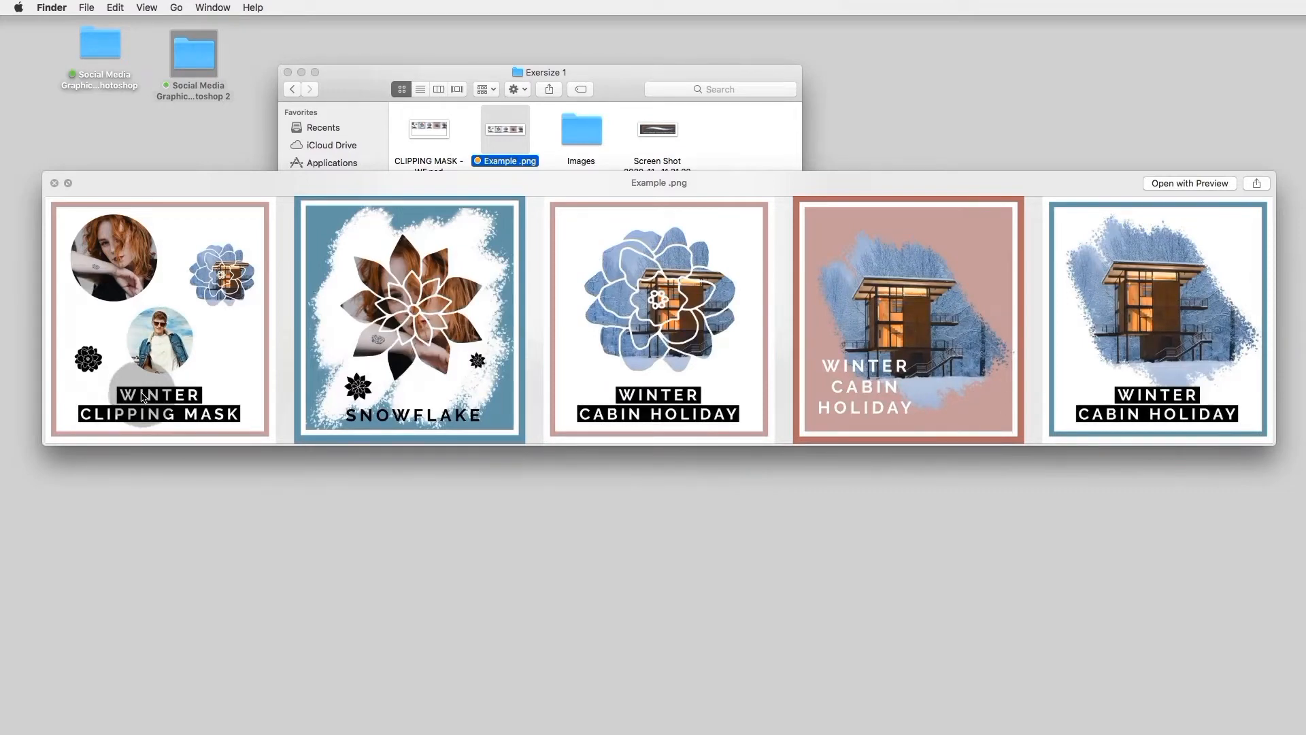
{"action": "left_click", "coordinate": [53, 183]}
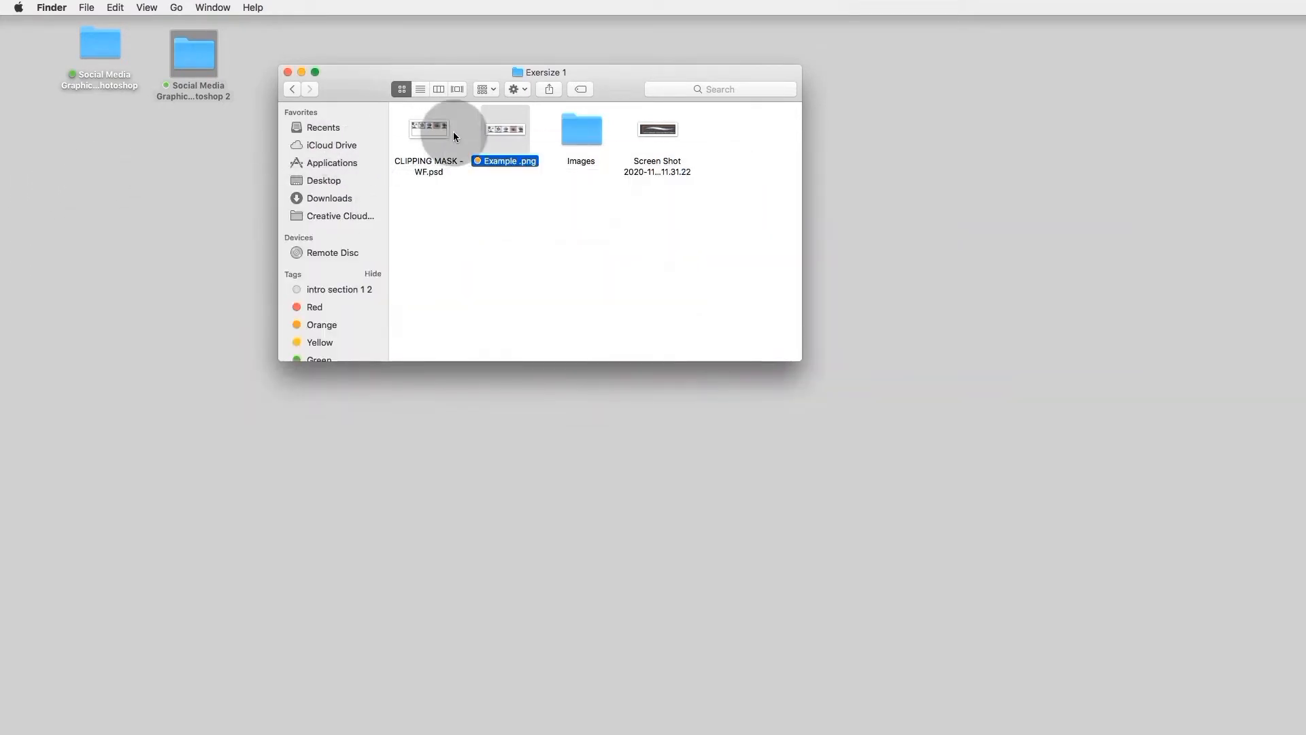
Step: Open CLIPPING MASK -WF.psd in Photoshop and choose the Essentials (Default) workspace
{"action": "left_click", "coordinate": [434, 129]}
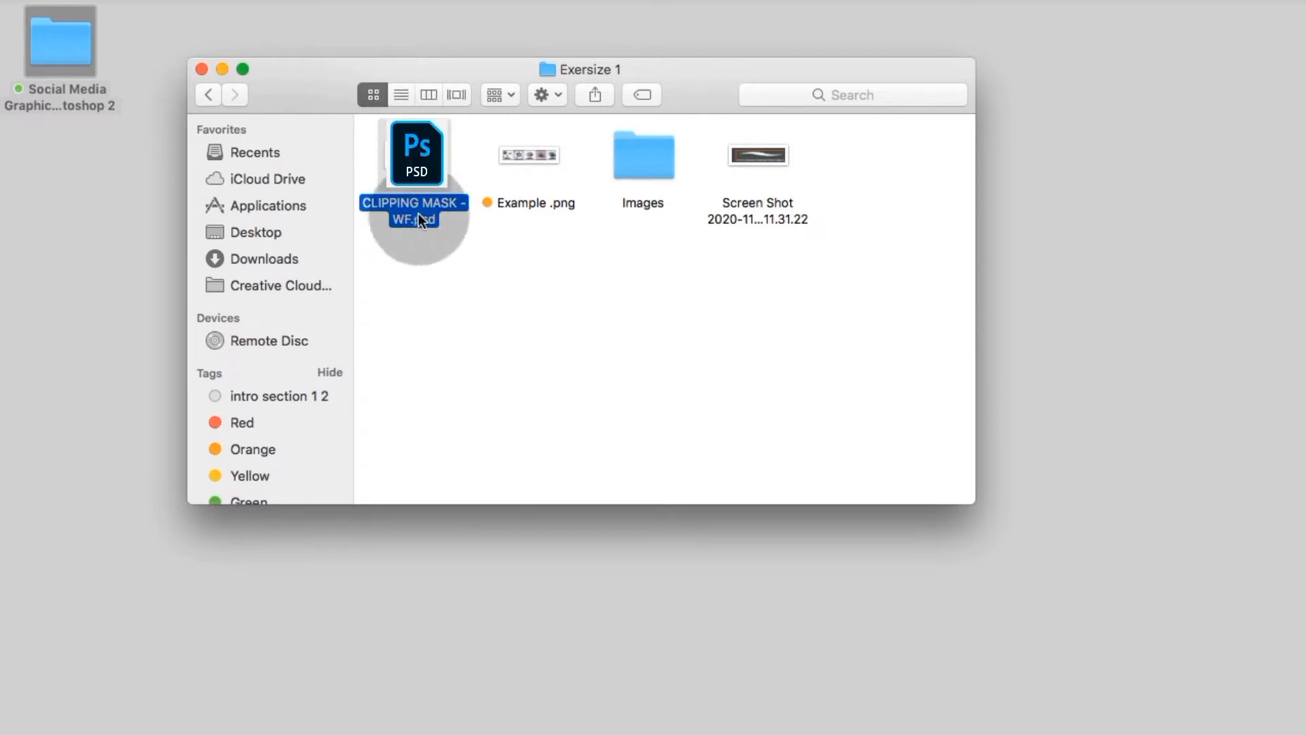
{"action": "double_click", "coordinate": [424, 161]}
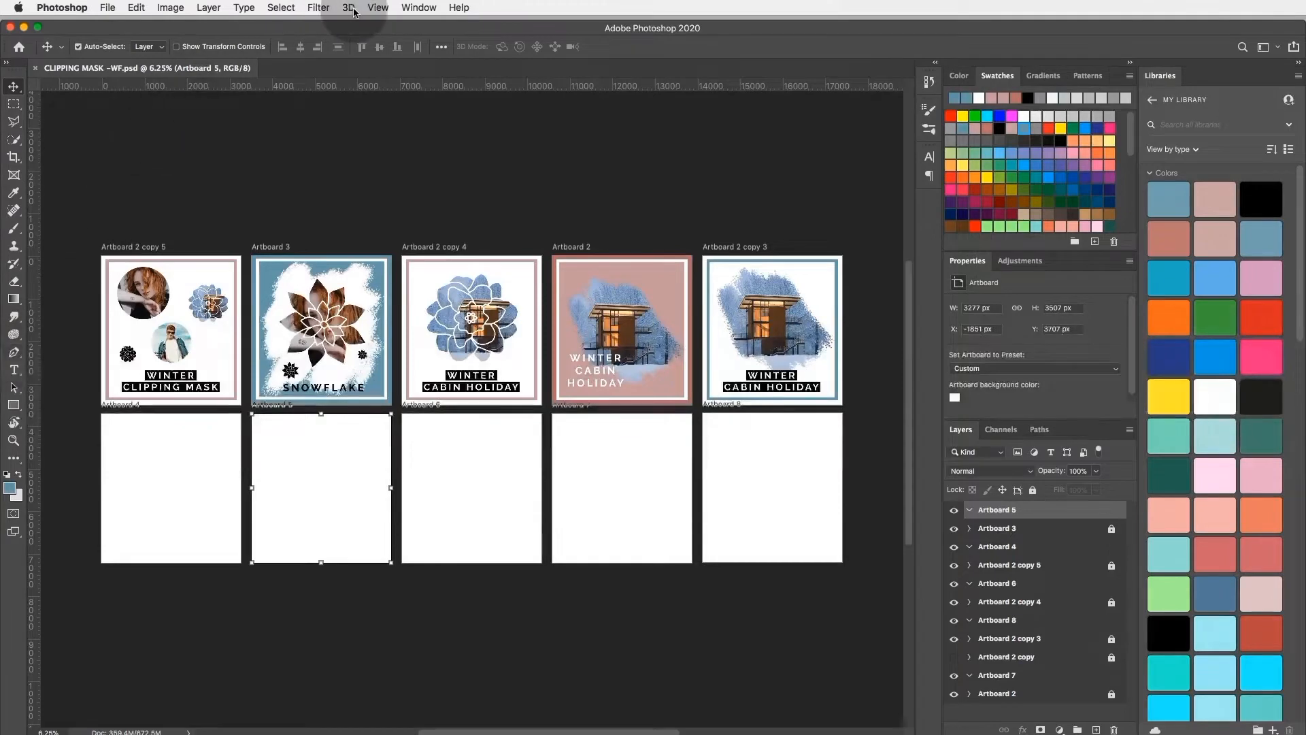
{"action": "left_click", "coordinate": [418, 7]}
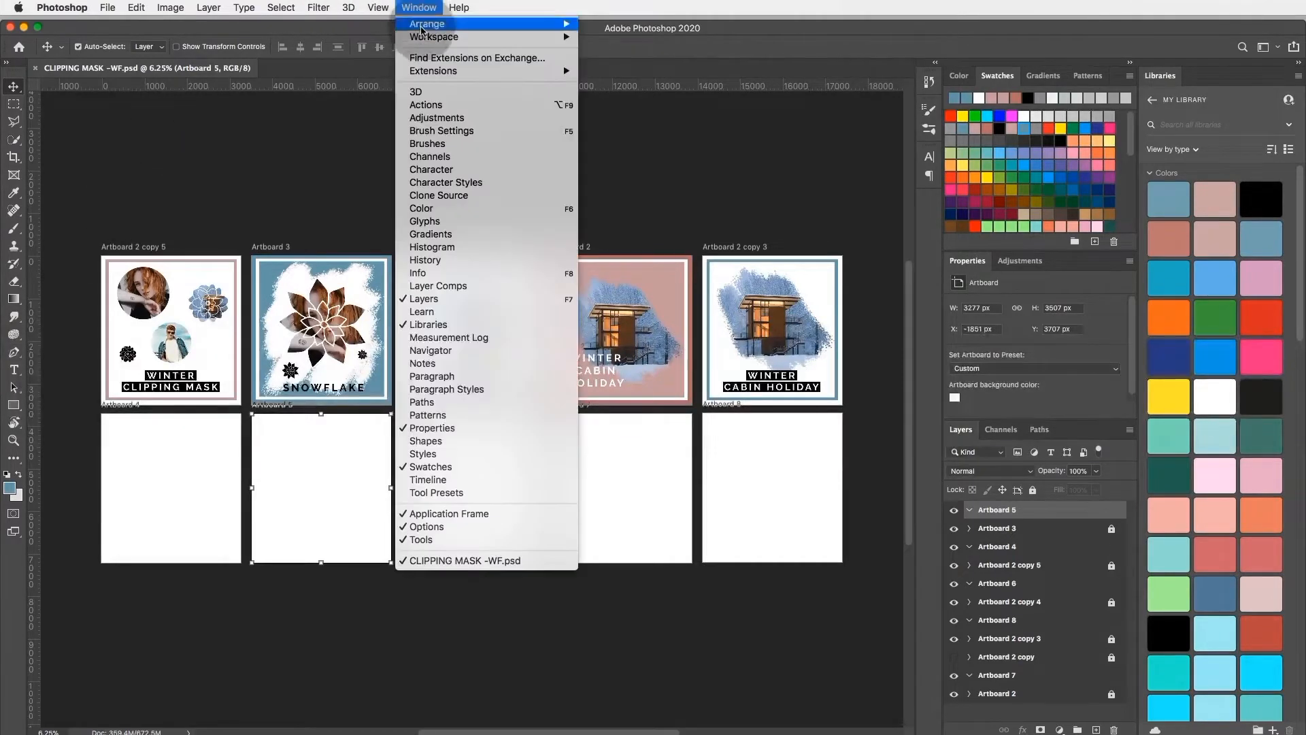
{"action": "mouse_move", "coordinate": [443, 37]}
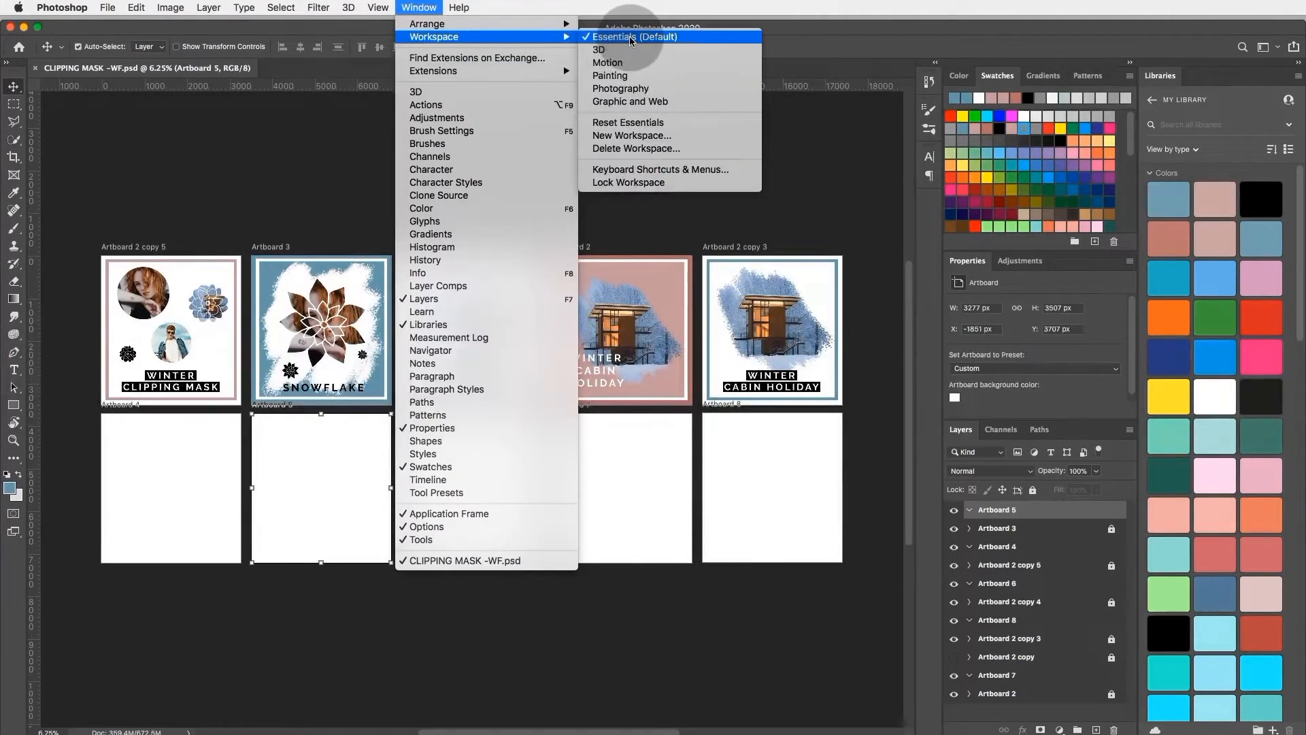
{"action": "left_click", "coordinate": [678, 40]}
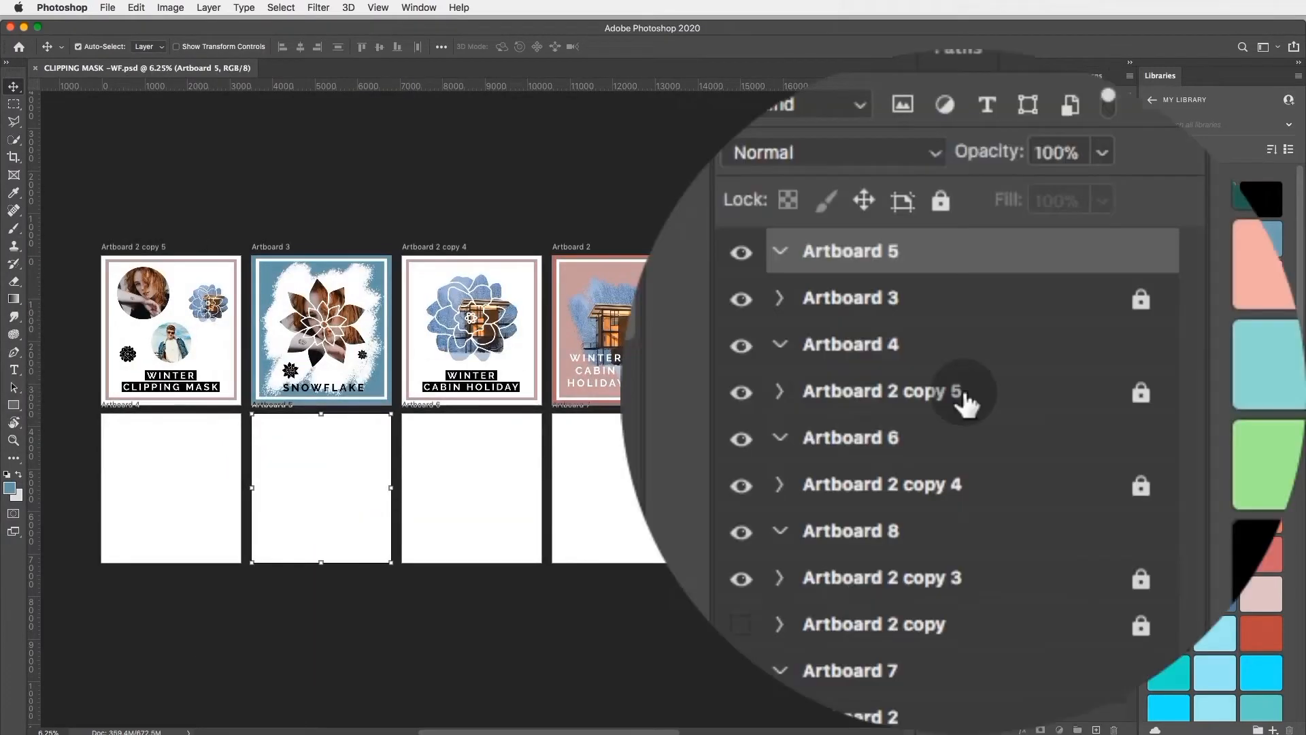
Step: Expand Artboard 2 copy 5, examine its shape and clipped image layers, and try to move its locked artwork
{"action": "left_click", "coordinate": [1025, 567]}
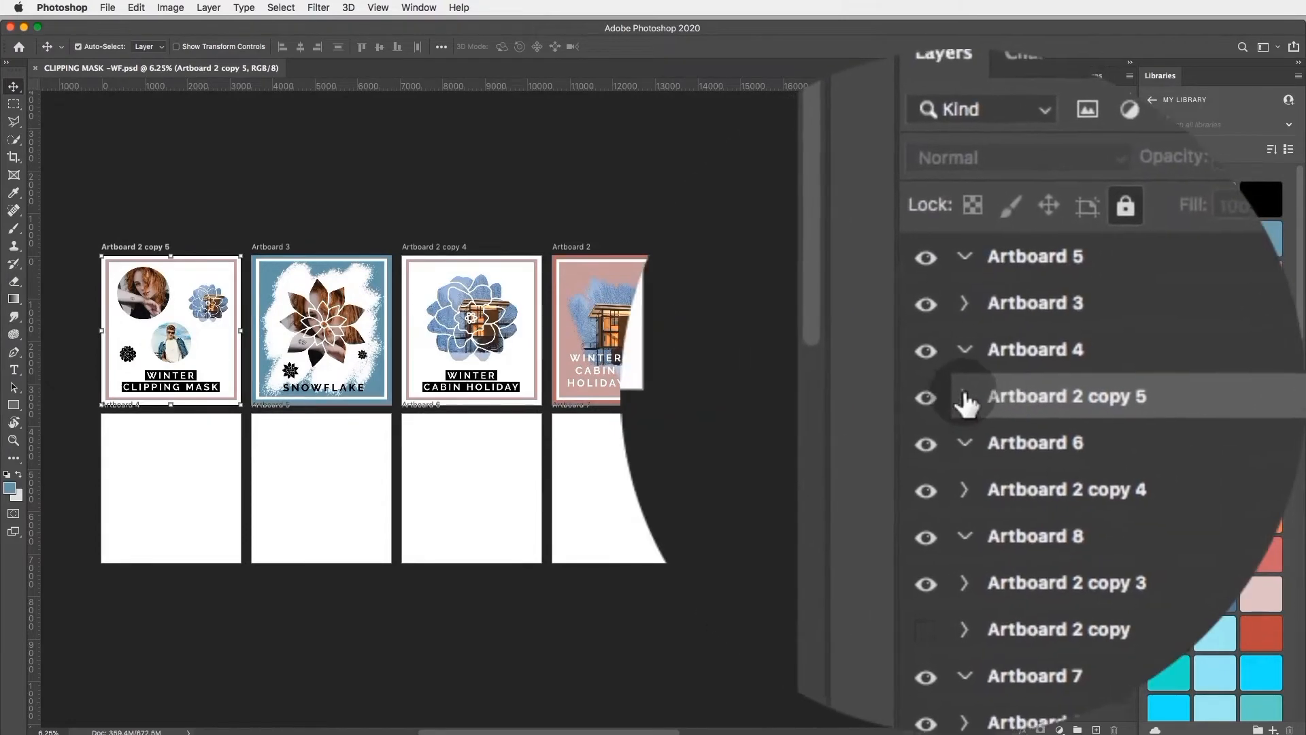
{"action": "left_click", "coordinate": [961, 394]}
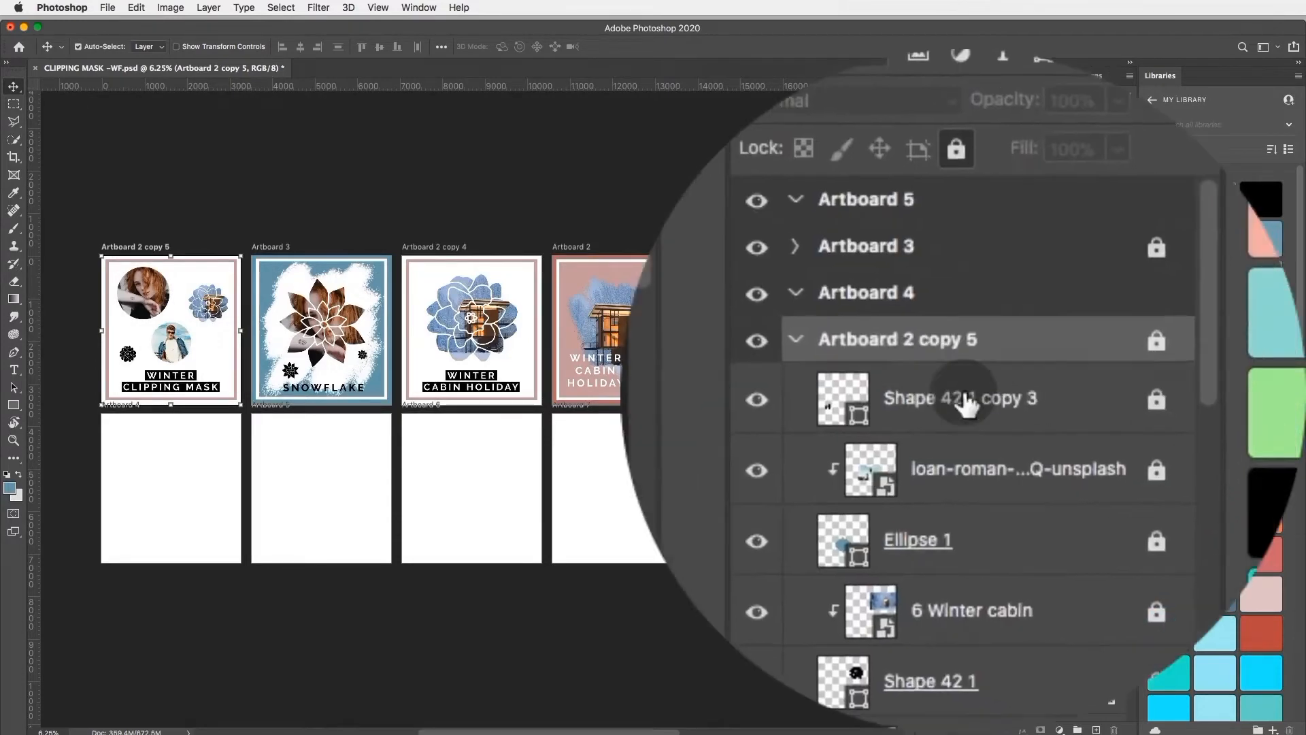
{"action": "left_click", "coordinate": [1030, 587]}
{"action": "left_click", "coordinate": [1024, 644]}
{"action": "left_click", "coordinate": [1026, 697]}
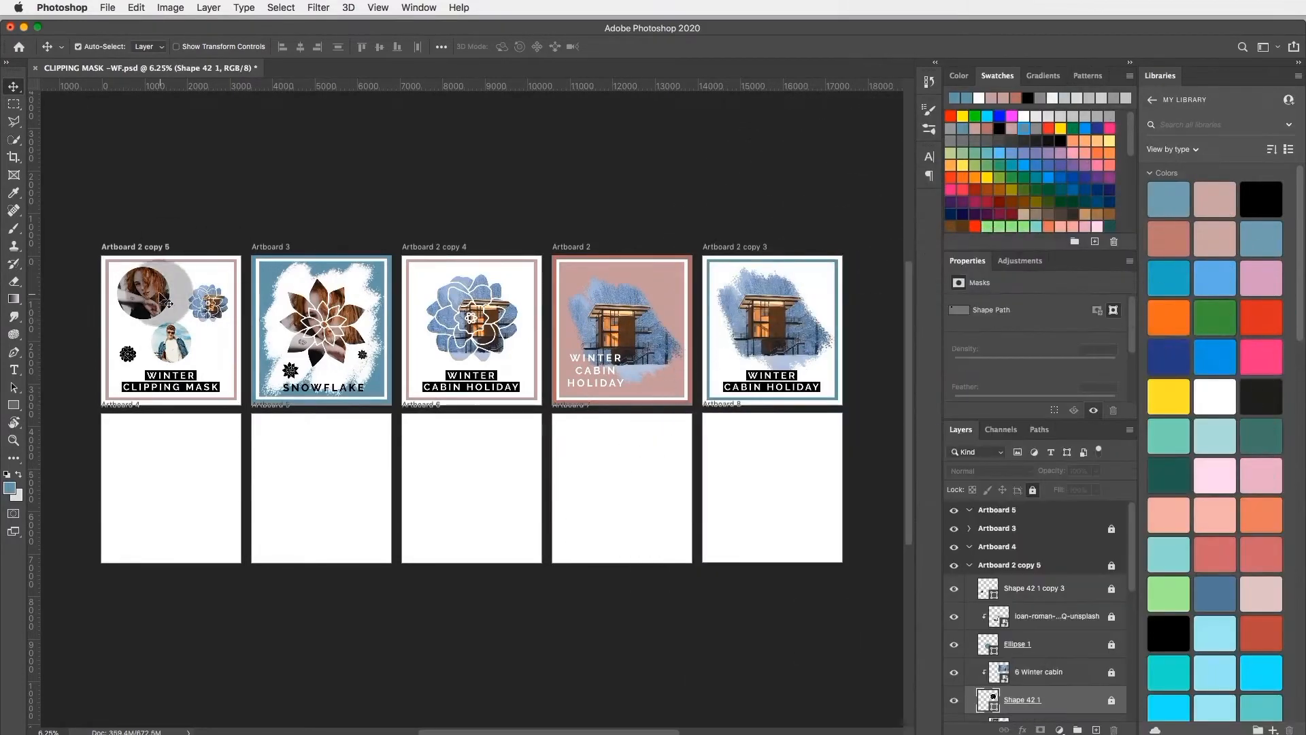
{"action": "left_click_drag", "start_coordinate": [200, 330], "coordinate": [337, 336]}
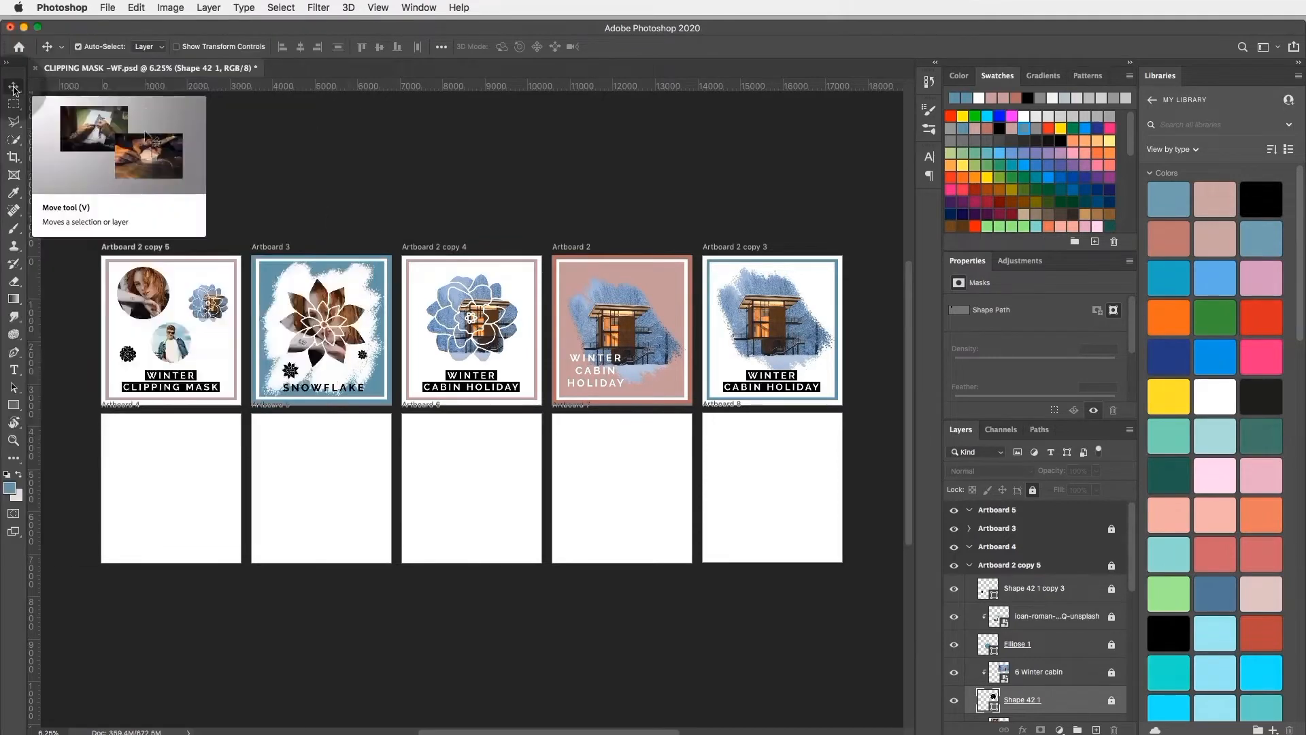
{"action": "left_click", "coordinate": [66, 140]}
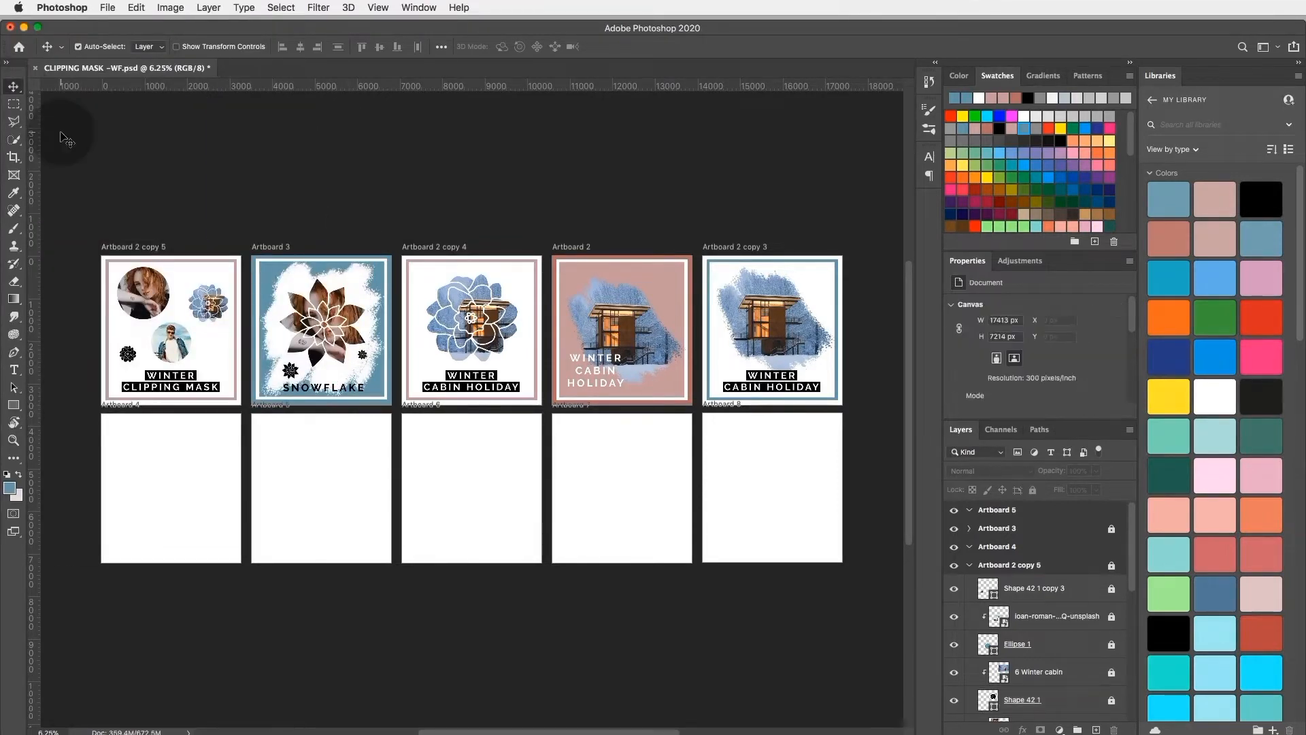
Step: Select the empty Artboard 4 beneath the Winter Clipping Mask design and look through the layer list
{"action": "left_click", "coordinate": [169, 476]}
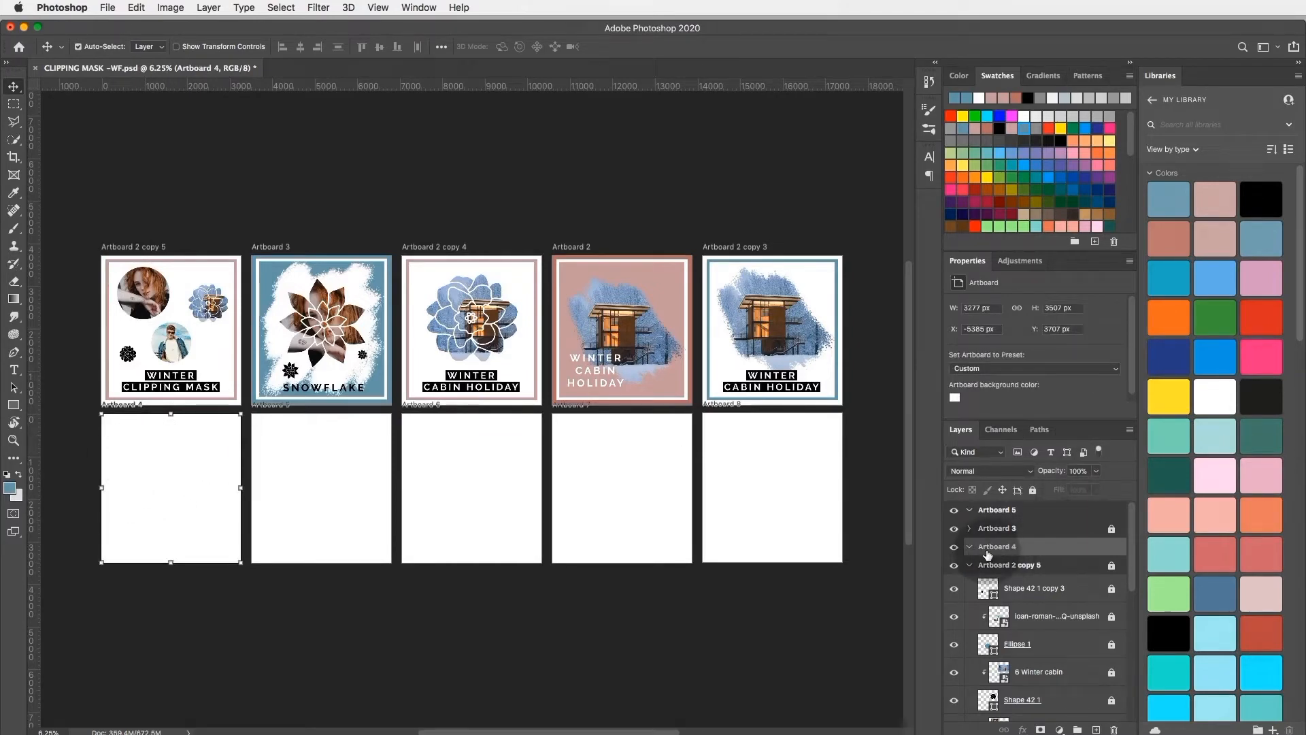
{"action": "left_click", "coordinate": [1056, 547]}
{"action": "left_click", "coordinate": [969, 547]}
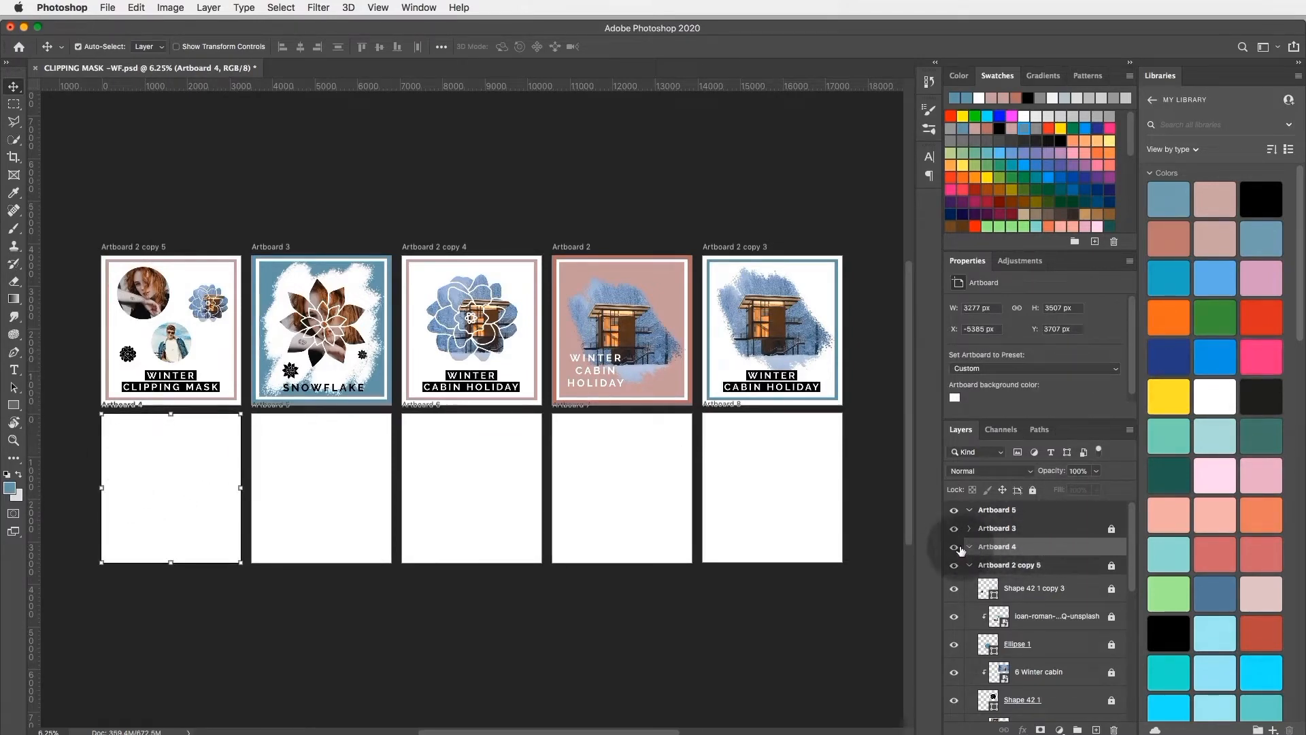
{"action": "scroll", "coordinate": [1009, 561], "scroll_direction": "down", "scroll_amount": 3}
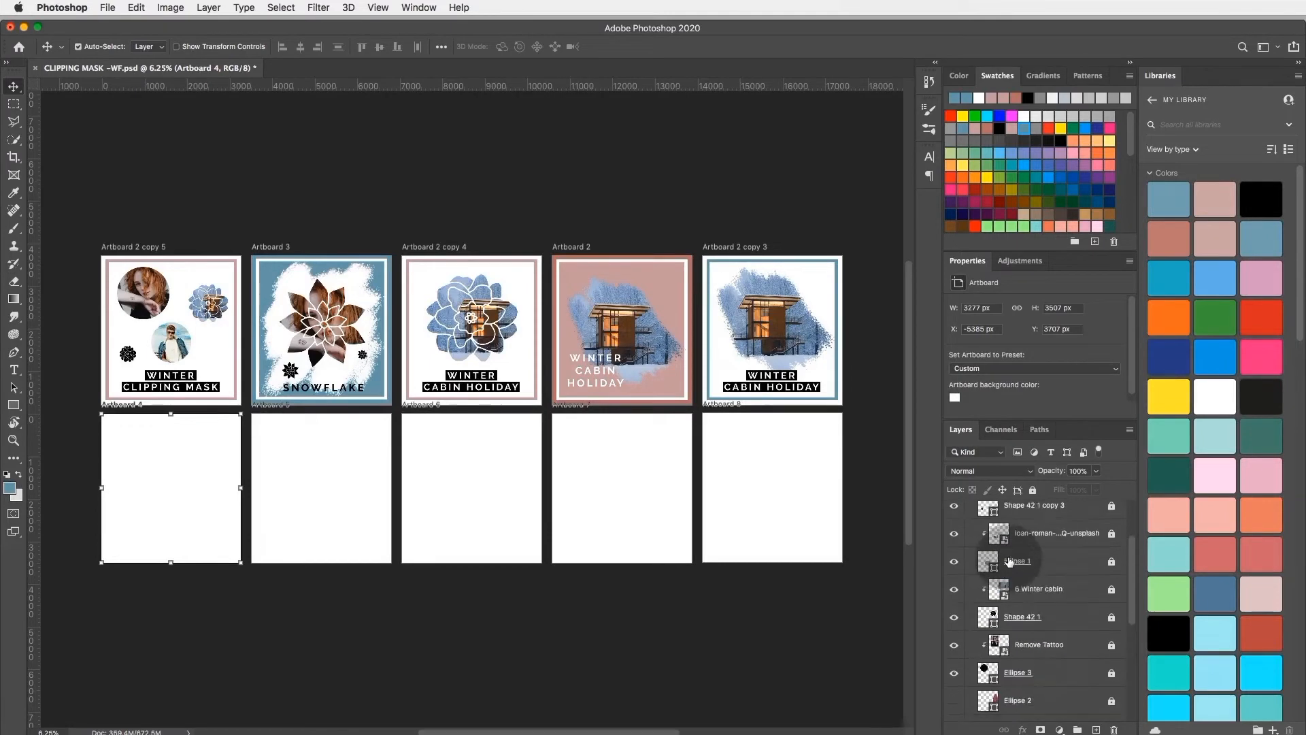
{"action": "scroll", "coordinate": [1010, 561], "scroll_direction": "up", "scroll_amount": 3}
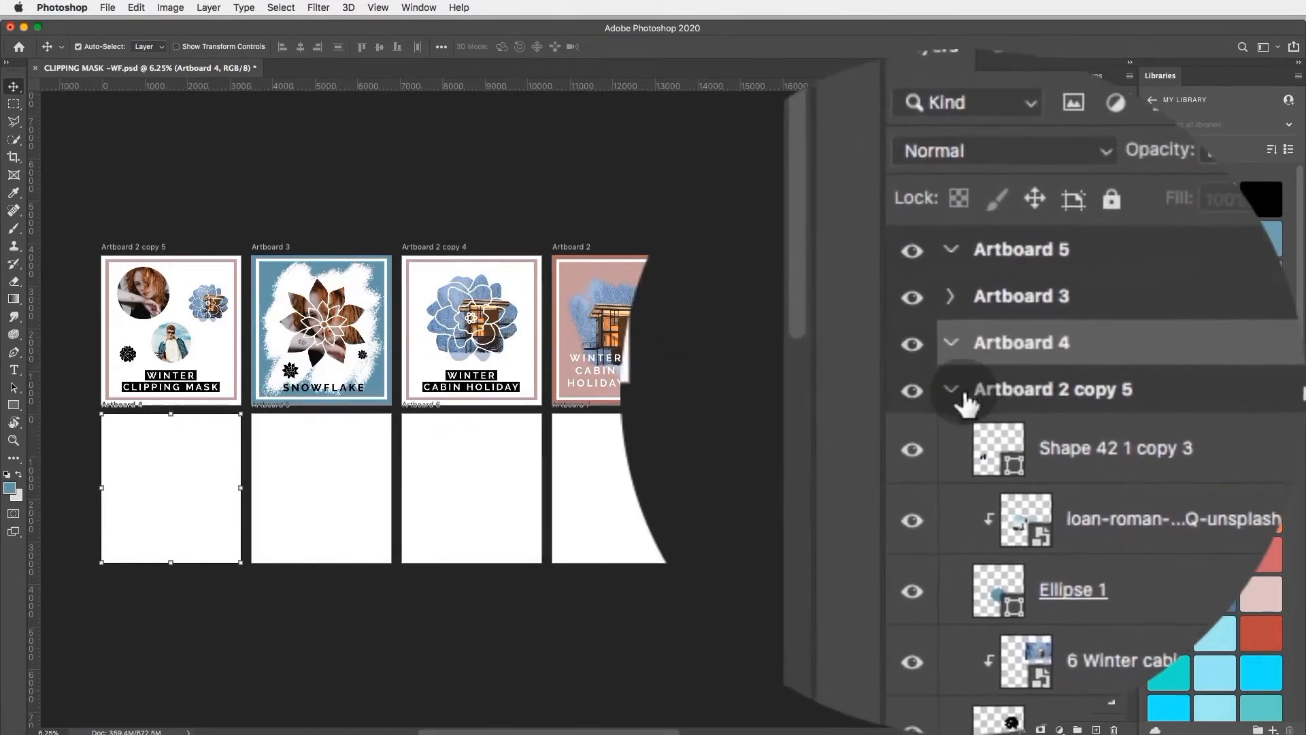
Step: Collapse all the artboards in the layer list except Artboard 4, keeping Artboard 4 selected
{"action": "left_click", "coordinate": [963, 392]}
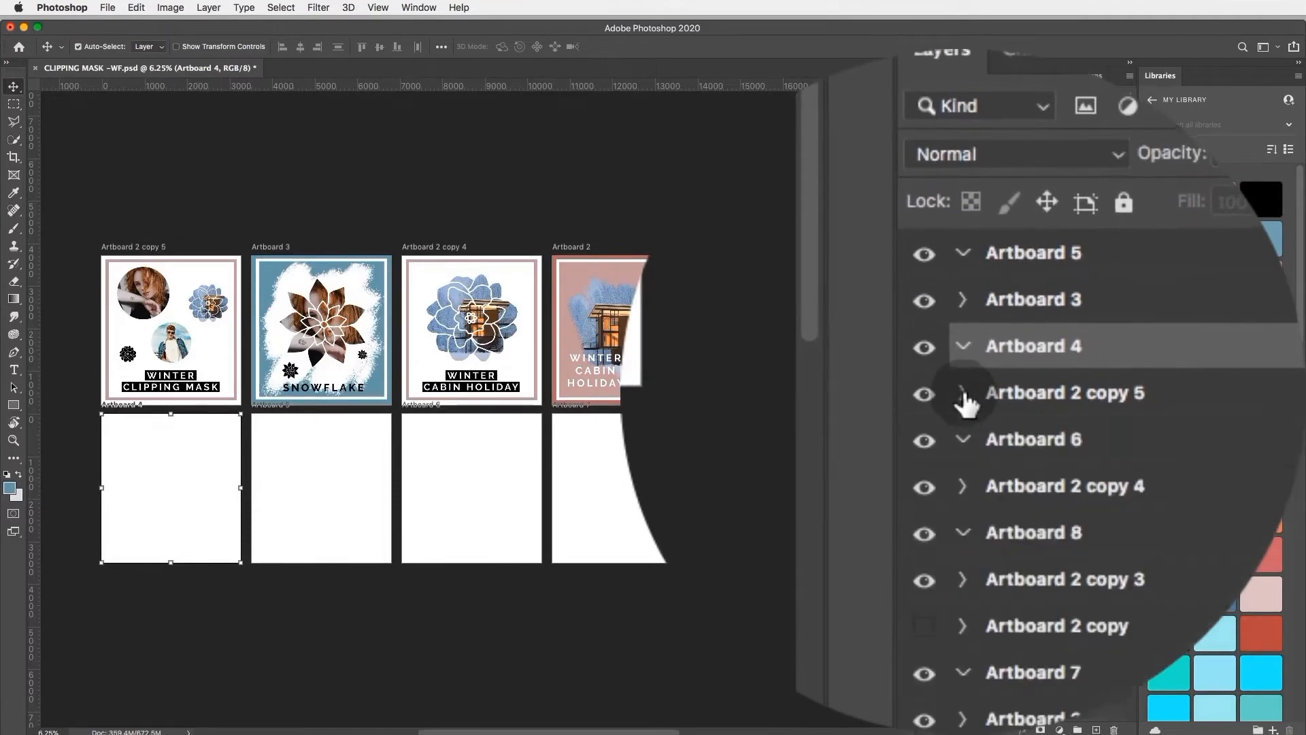
{"action": "left_click", "coordinate": [963, 398]}
{"action": "left_click", "coordinate": [963, 396]}
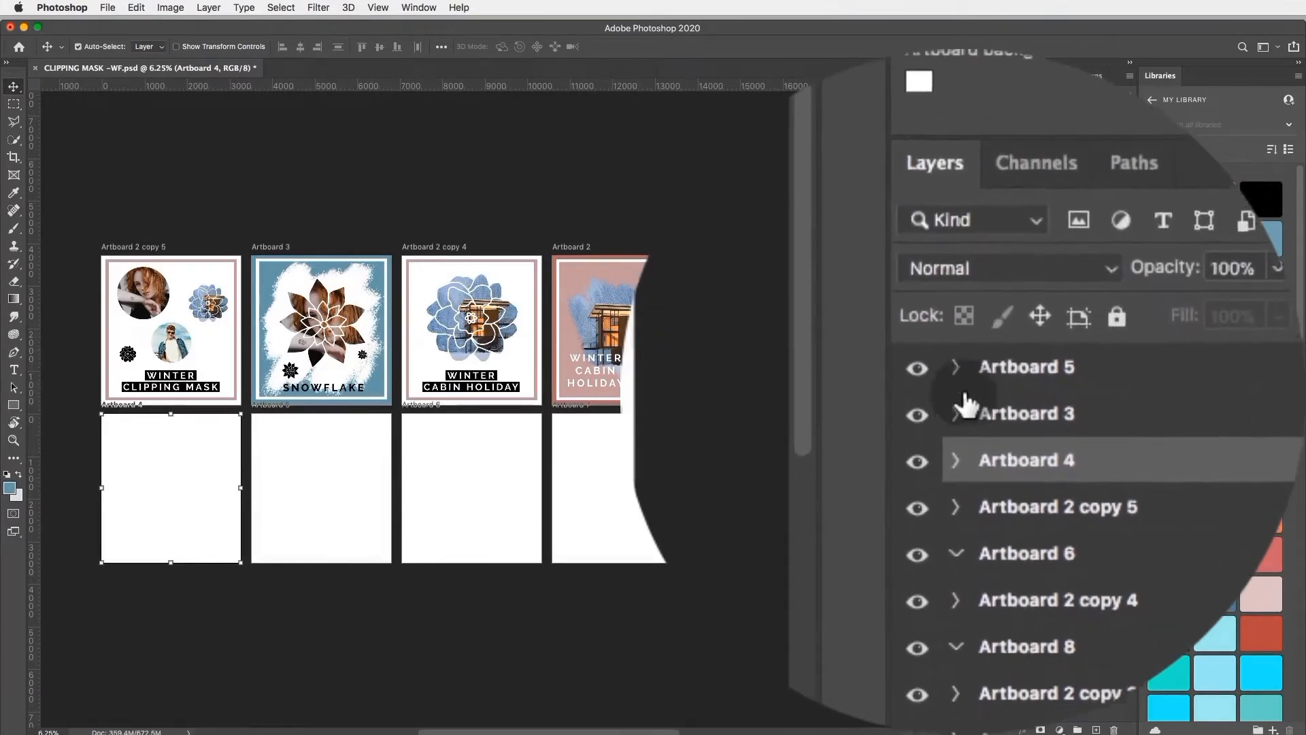
{"action": "left_click", "coordinate": [963, 446]}
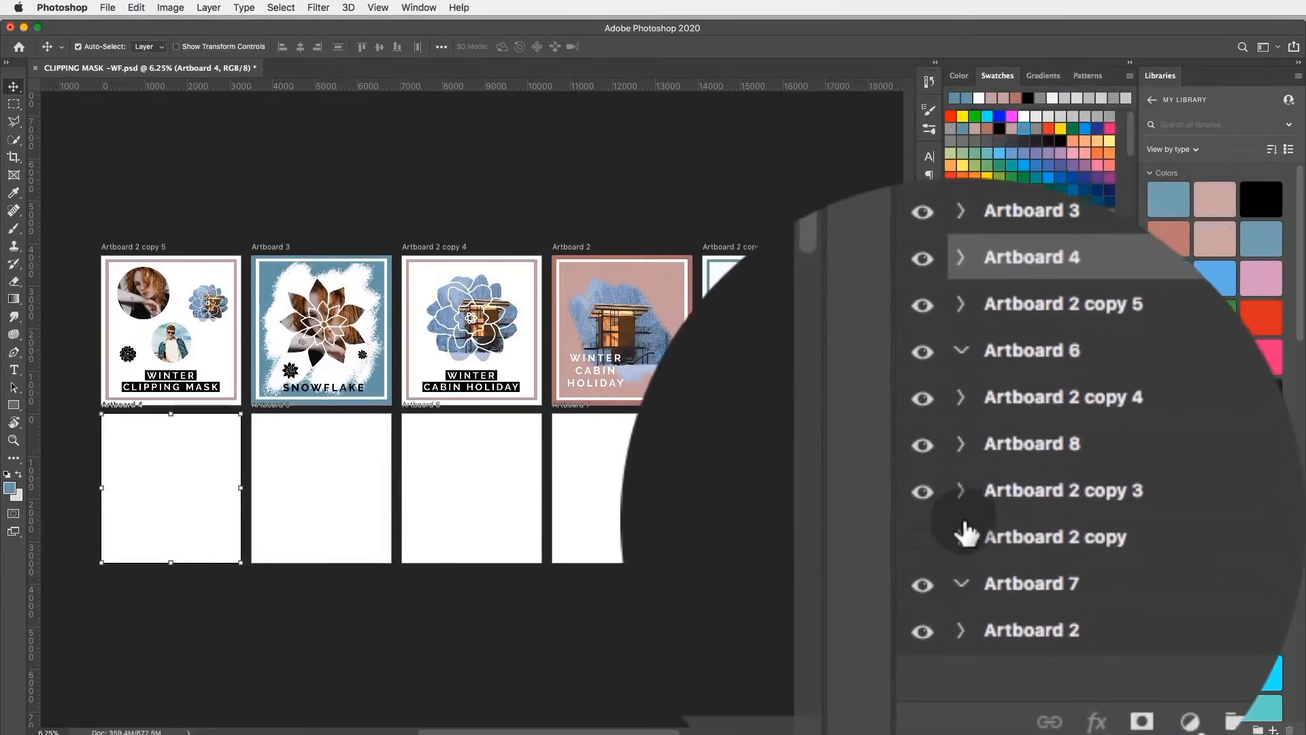
{"action": "left_click", "coordinate": [963, 602]}
{"action": "left_click", "coordinate": [964, 398]}
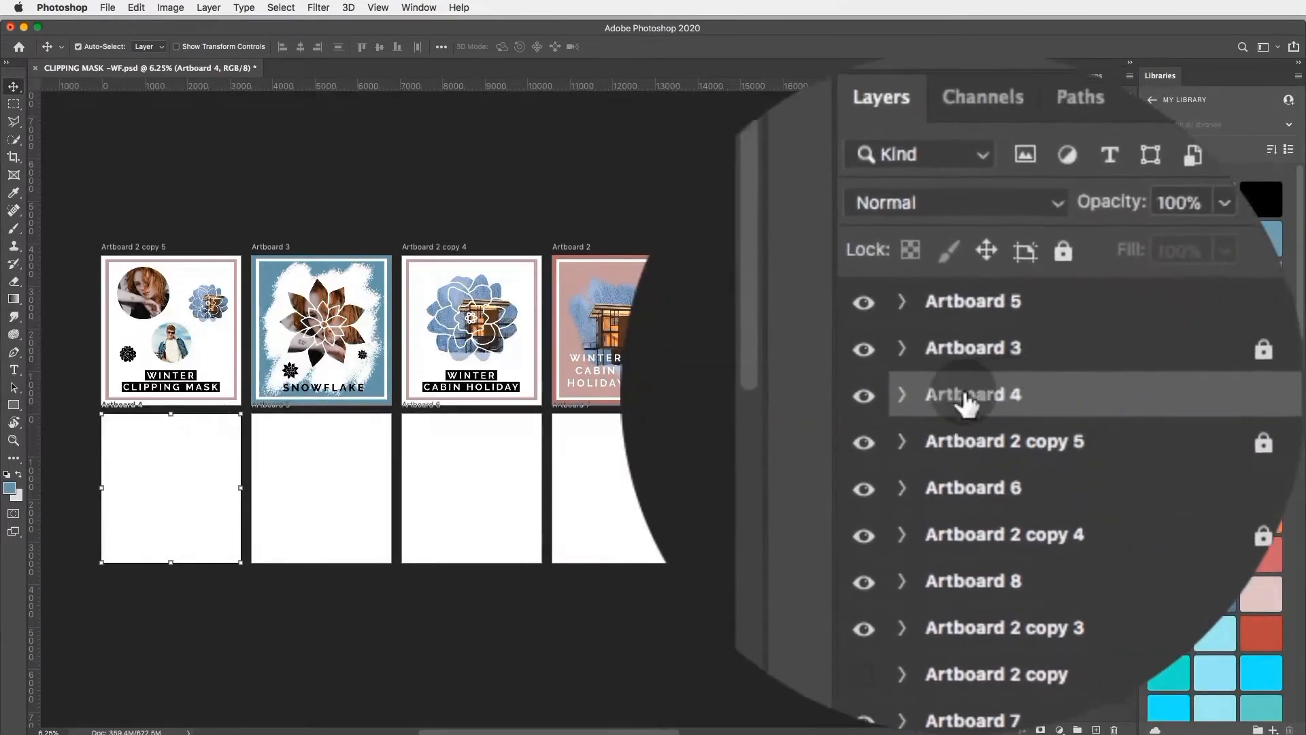
{"action": "left_click", "coordinate": [962, 398]}
{"action": "left_click", "coordinate": [171, 496]}
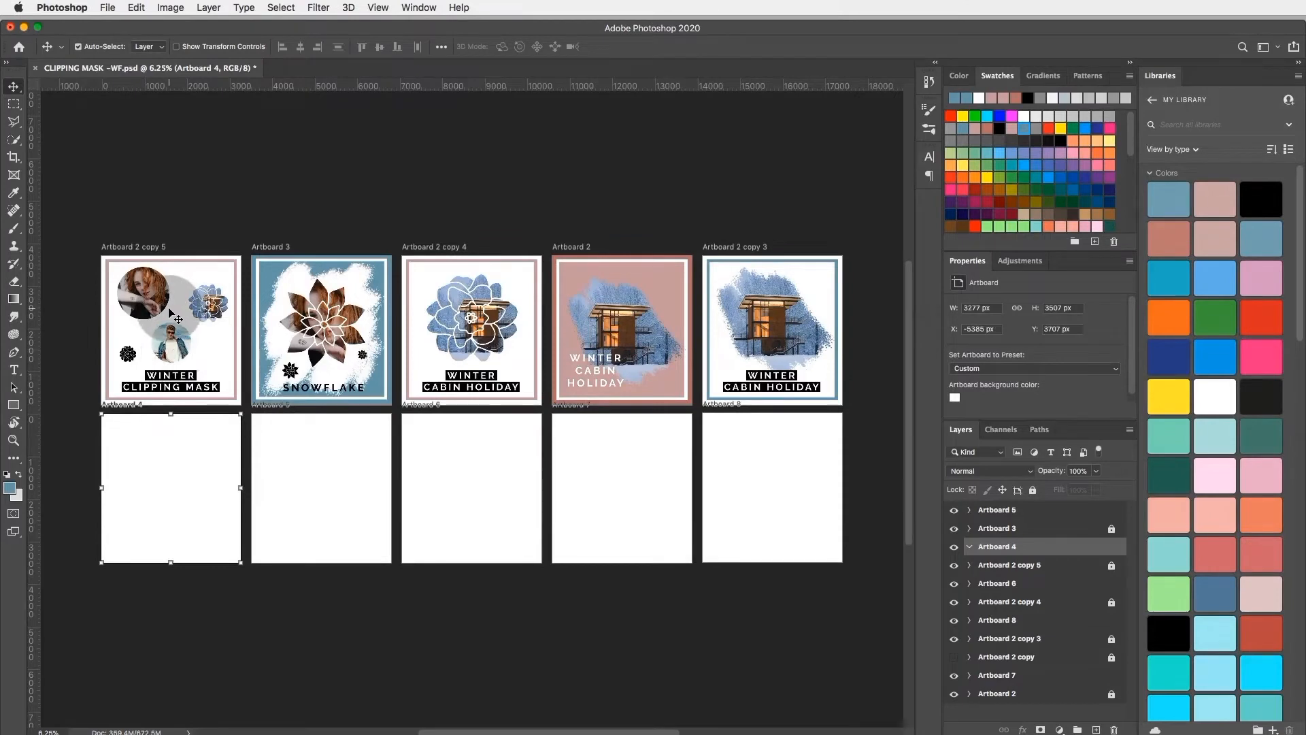
Step: Draw a dusty-pink rectangle without a stroke over the whole of Artboard 4, about 3283 × 3523 px
{"action": "key", "text": "super+plus"}
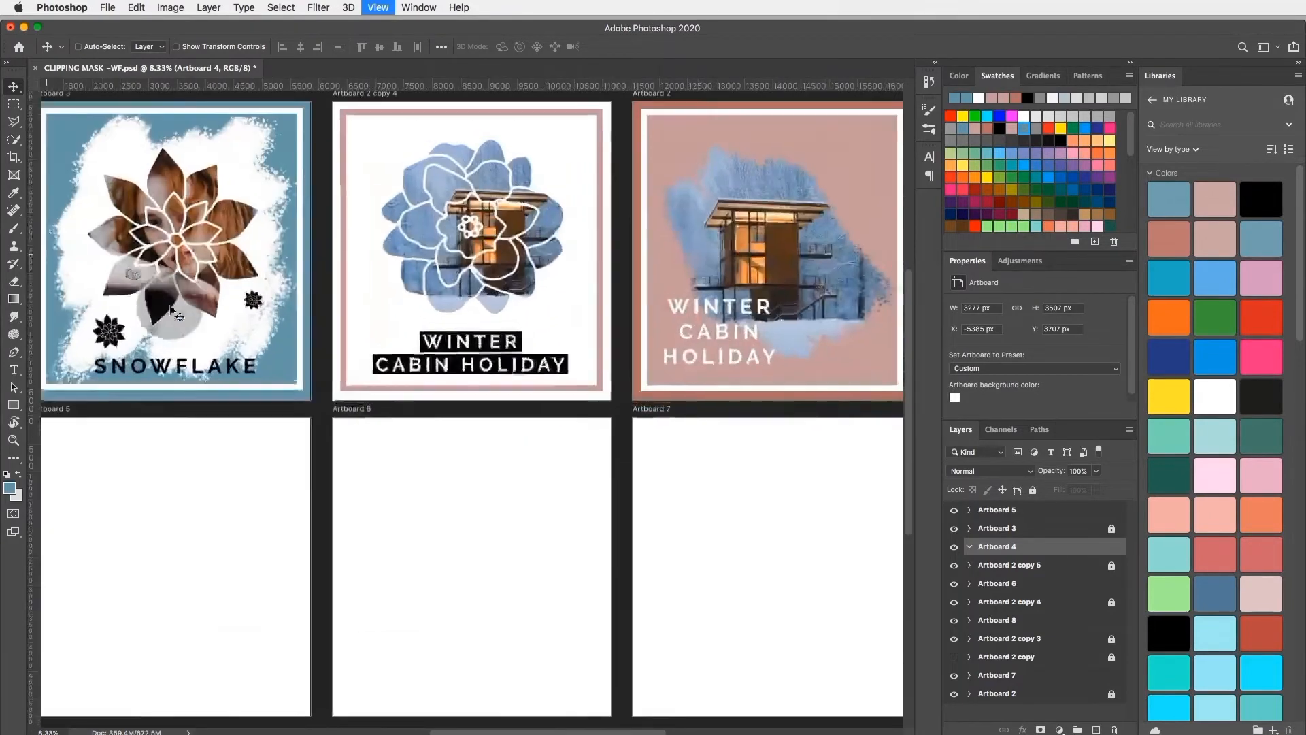
{"action": "scroll", "coordinate": [331, 403], "scroll_direction": "left", "scroll_amount": 5}
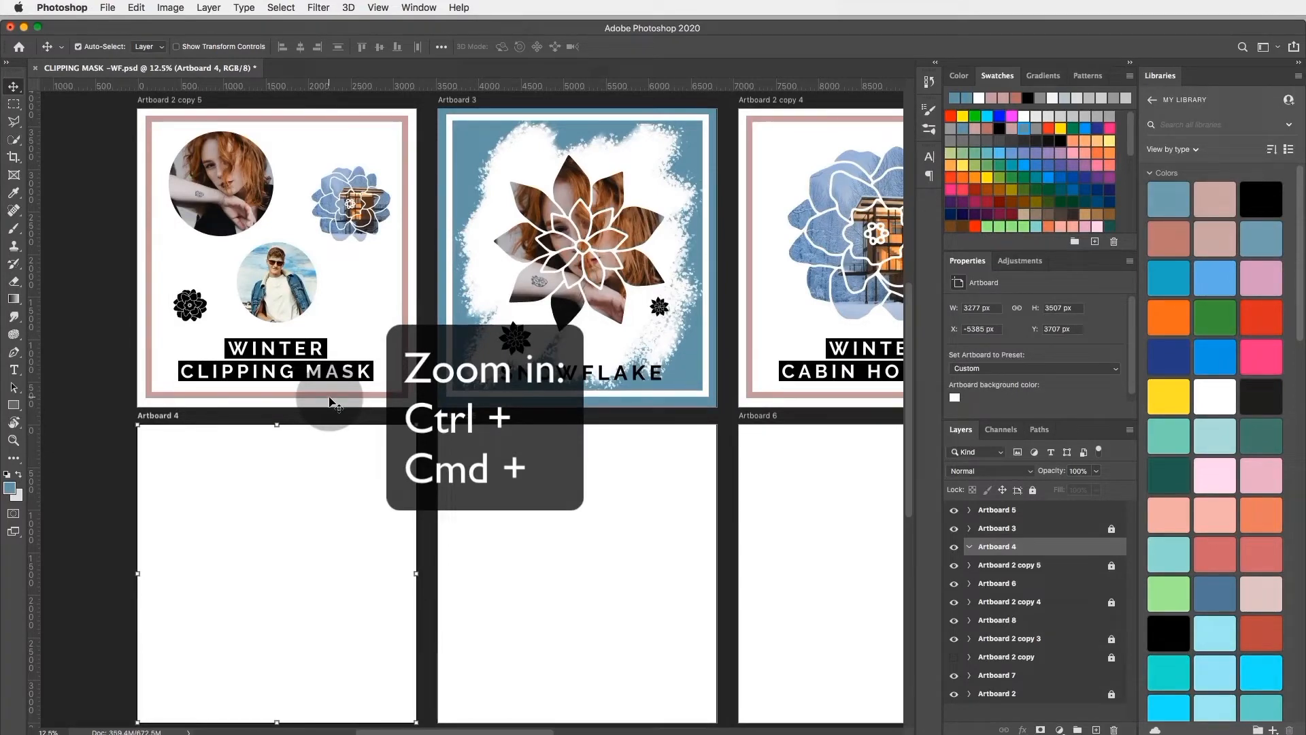
{"action": "scroll", "coordinate": [321, 402], "scroll_direction": "right", "scroll_amount": 2}
{"action": "scroll", "coordinate": [324, 403], "scroll_direction": "left", "scroll_amount": 1}
{"action": "scroll", "coordinate": [325, 404], "scroll_direction": "down", "scroll_amount": 1}
{"action": "scroll", "coordinate": [326, 405], "scroll_direction": "up", "scroll_amount": 1}
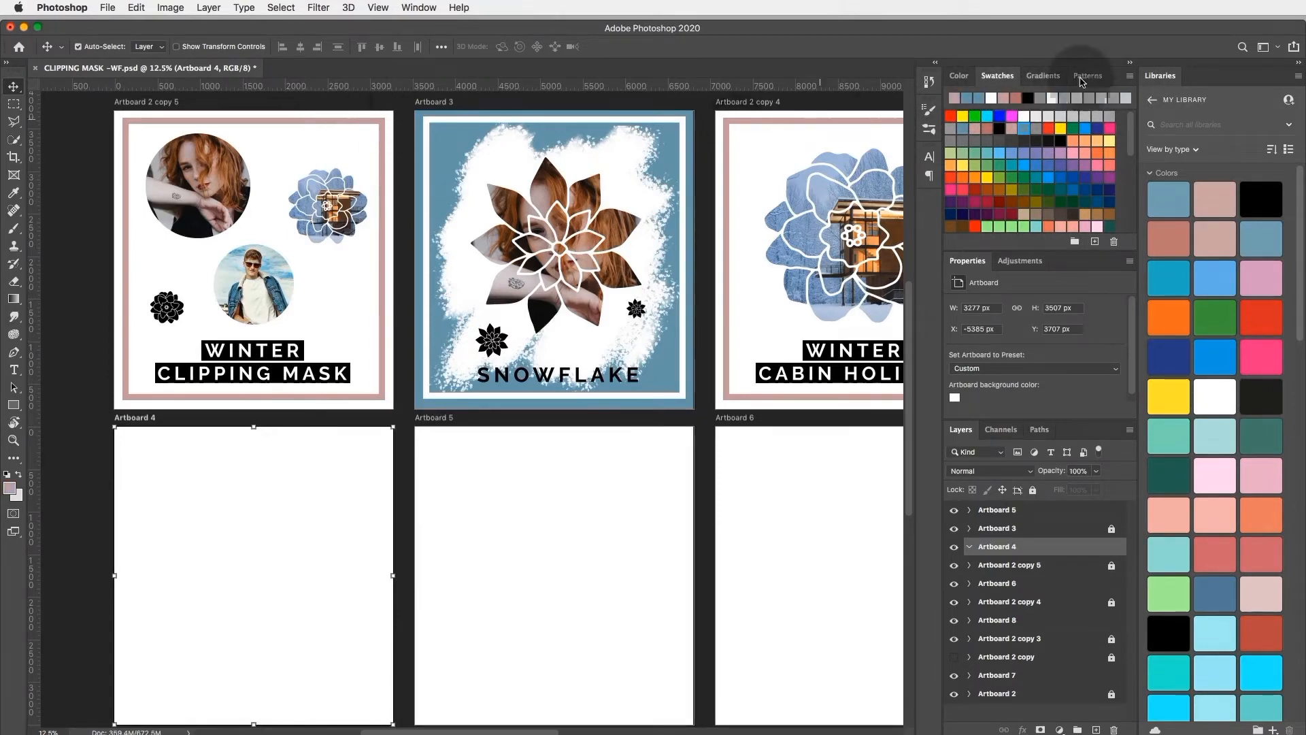
{"action": "left_click", "coordinate": [993, 98]}
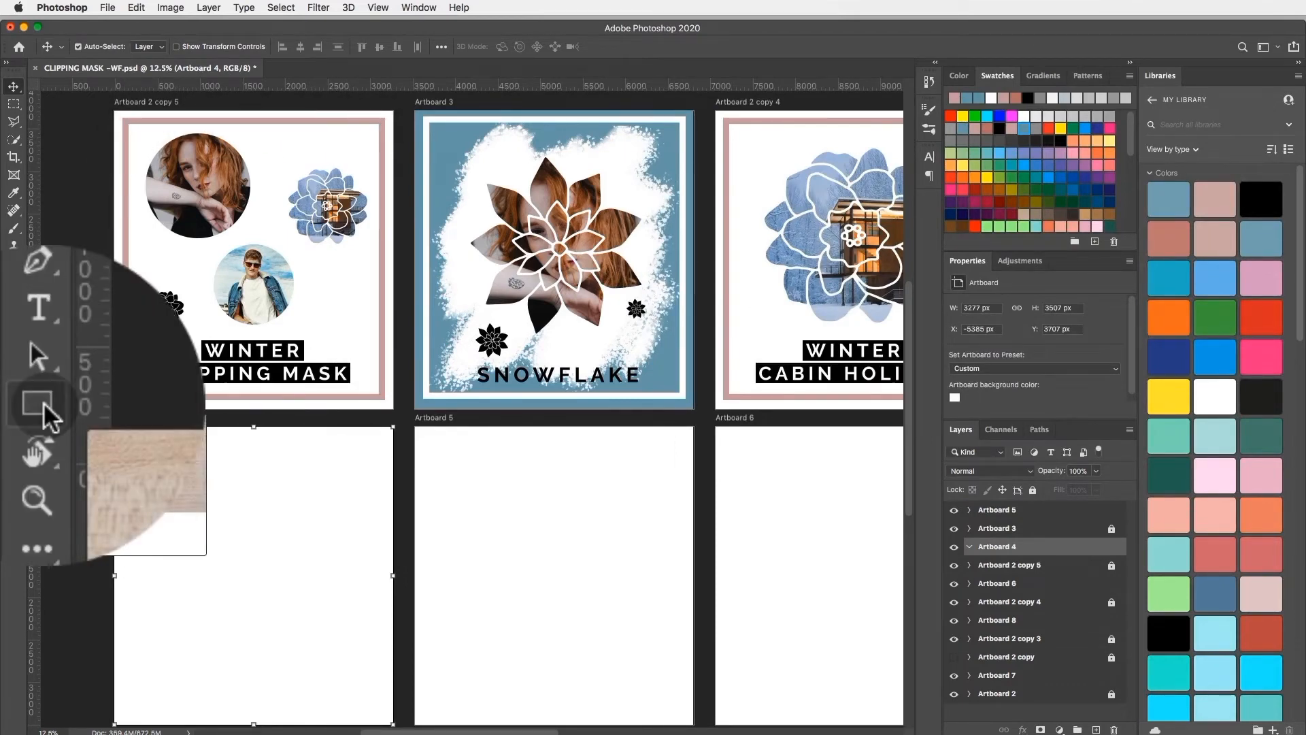
{"action": "left_click", "coordinate": [14, 405]}
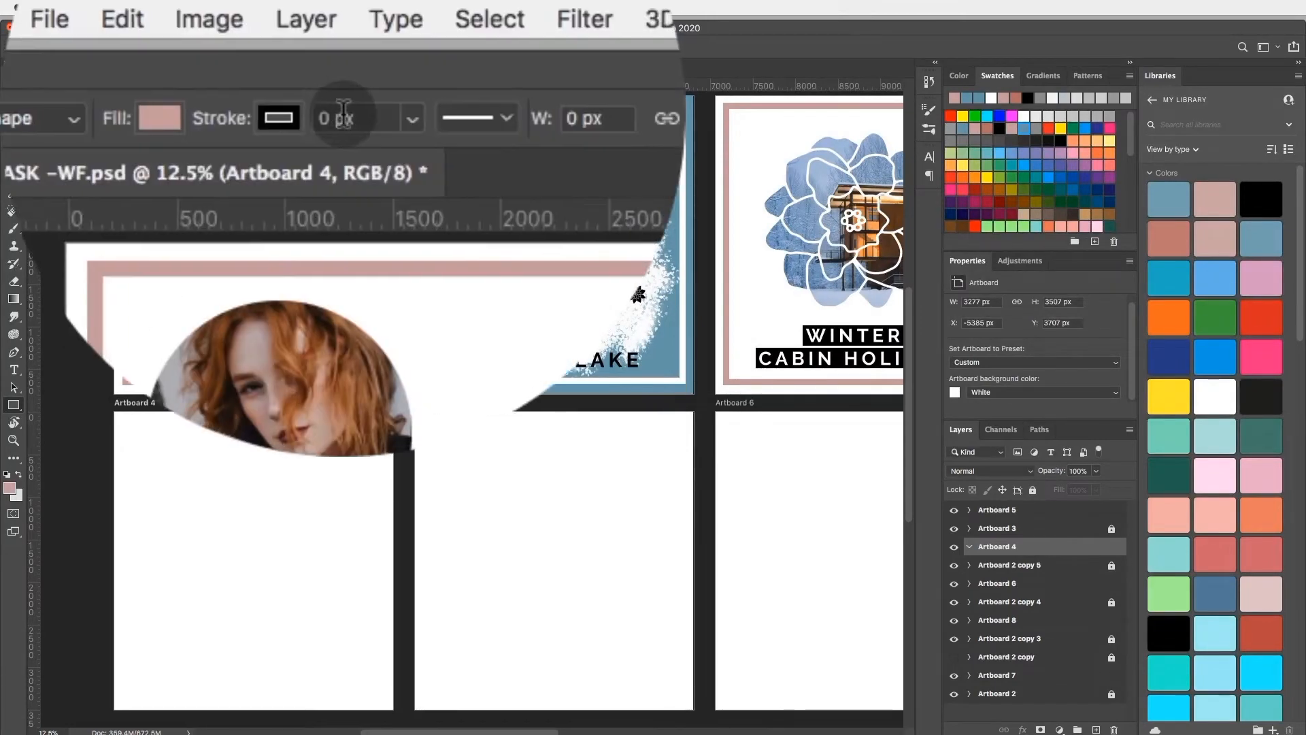
{"action": "scroll", "coordinate": [156, 380], "scroll_direction": "down", "scroll_amount": 3}
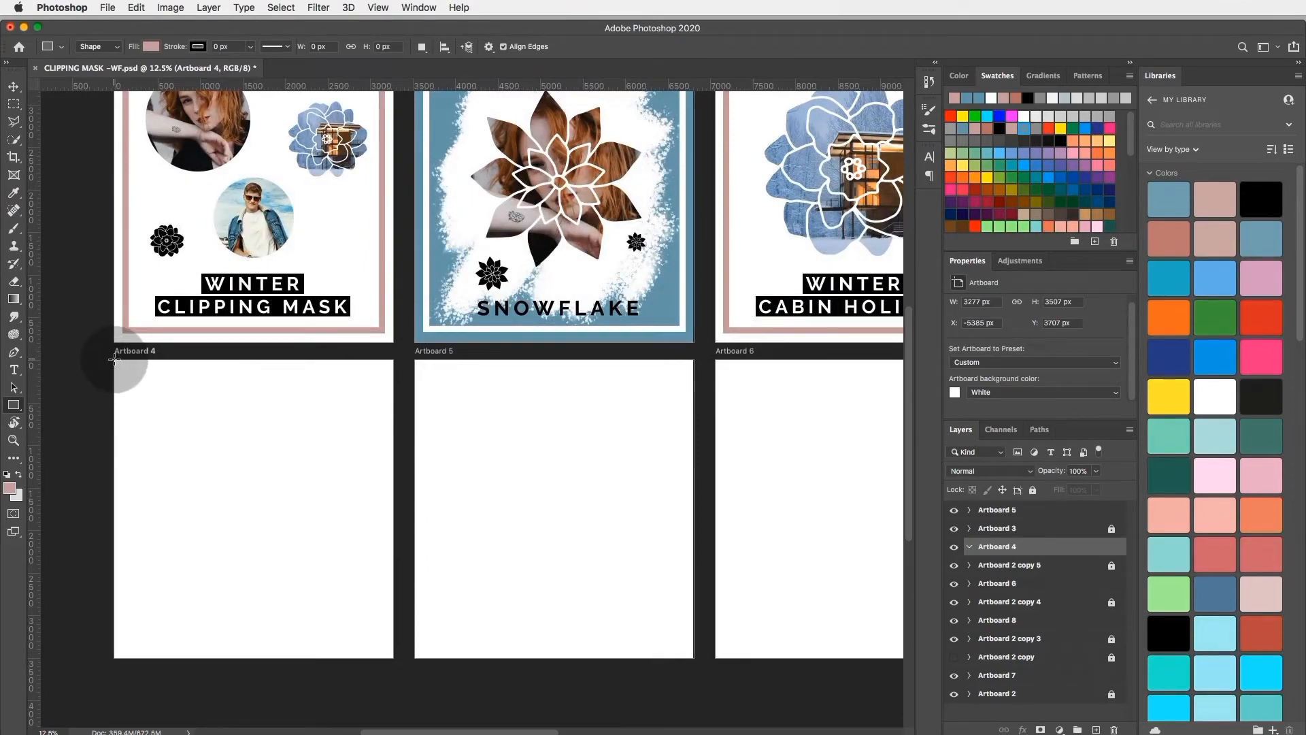
{"action": "left_click_drag", "start_coordinate": [114, 360], "coordinate": [392, 658]}
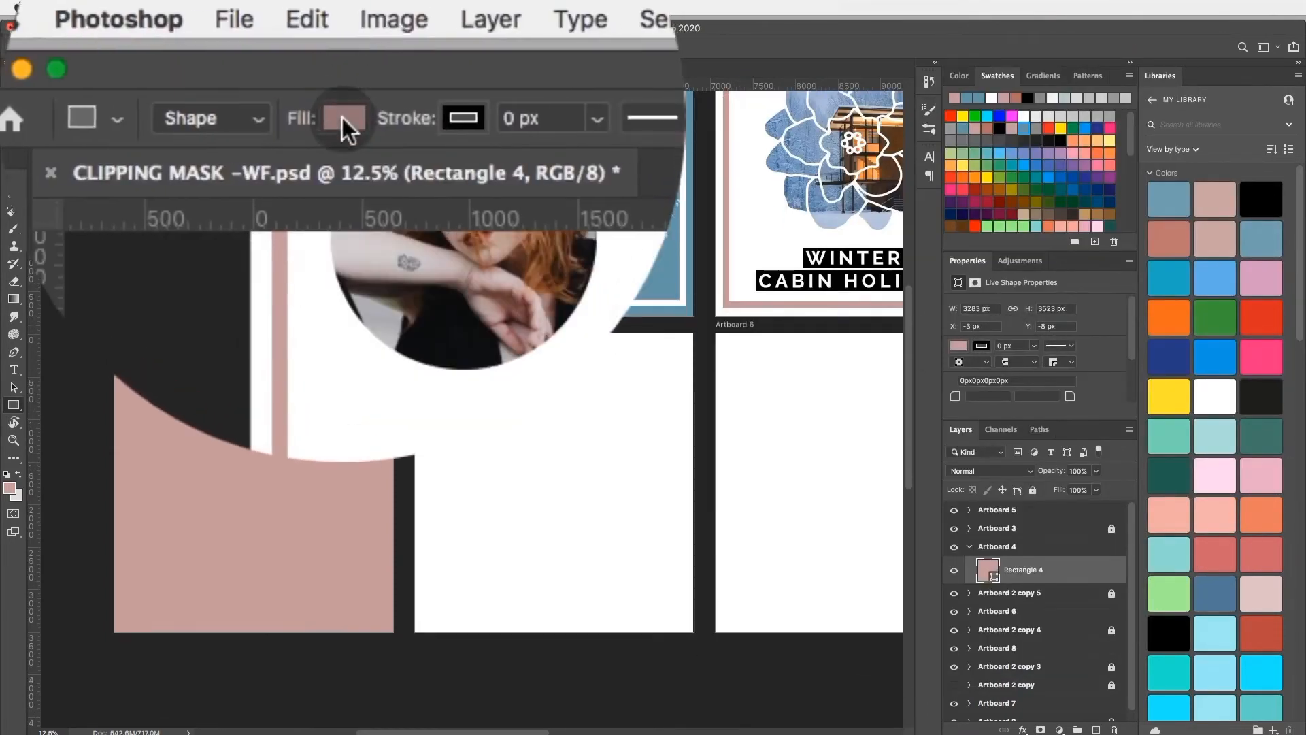
Step: Set the fill of the Artboard 4 rectangle to no color
{"action": "left_click", "coordinate": [151, 46]}
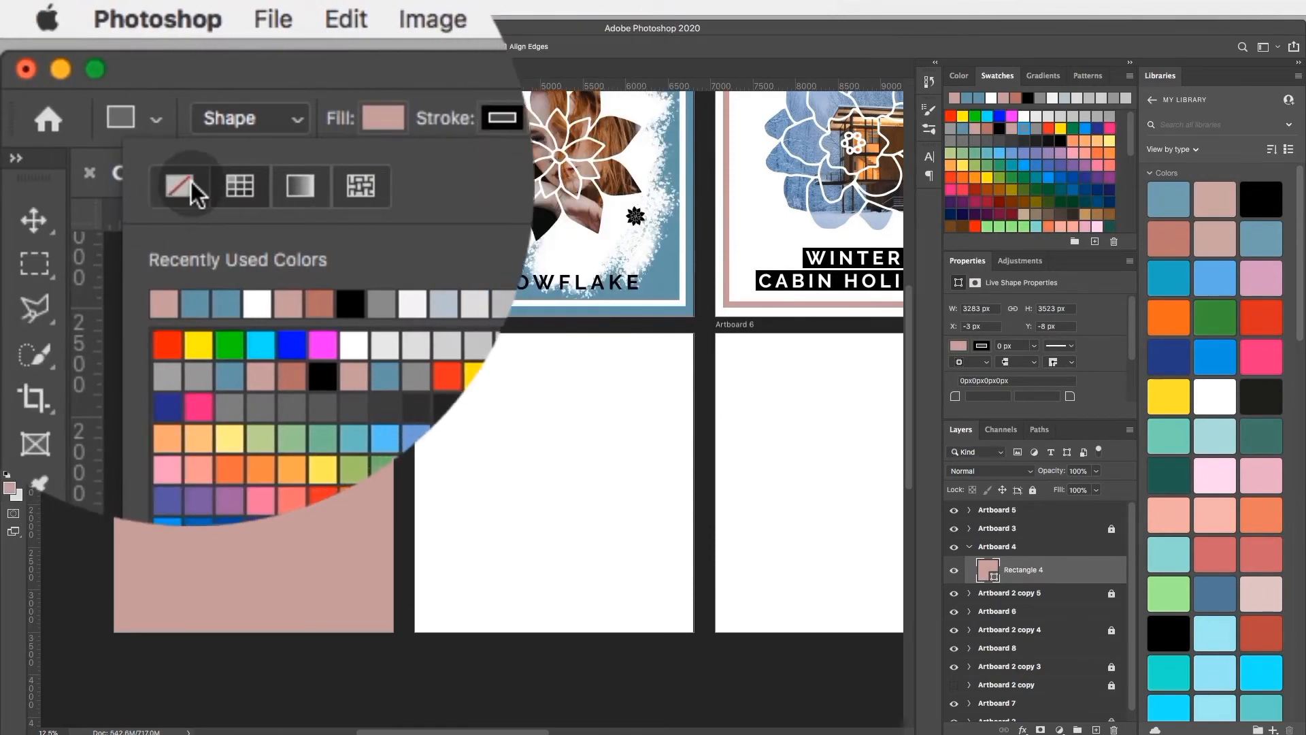
{"action": "left_click", "coordinate": [180, 186]}
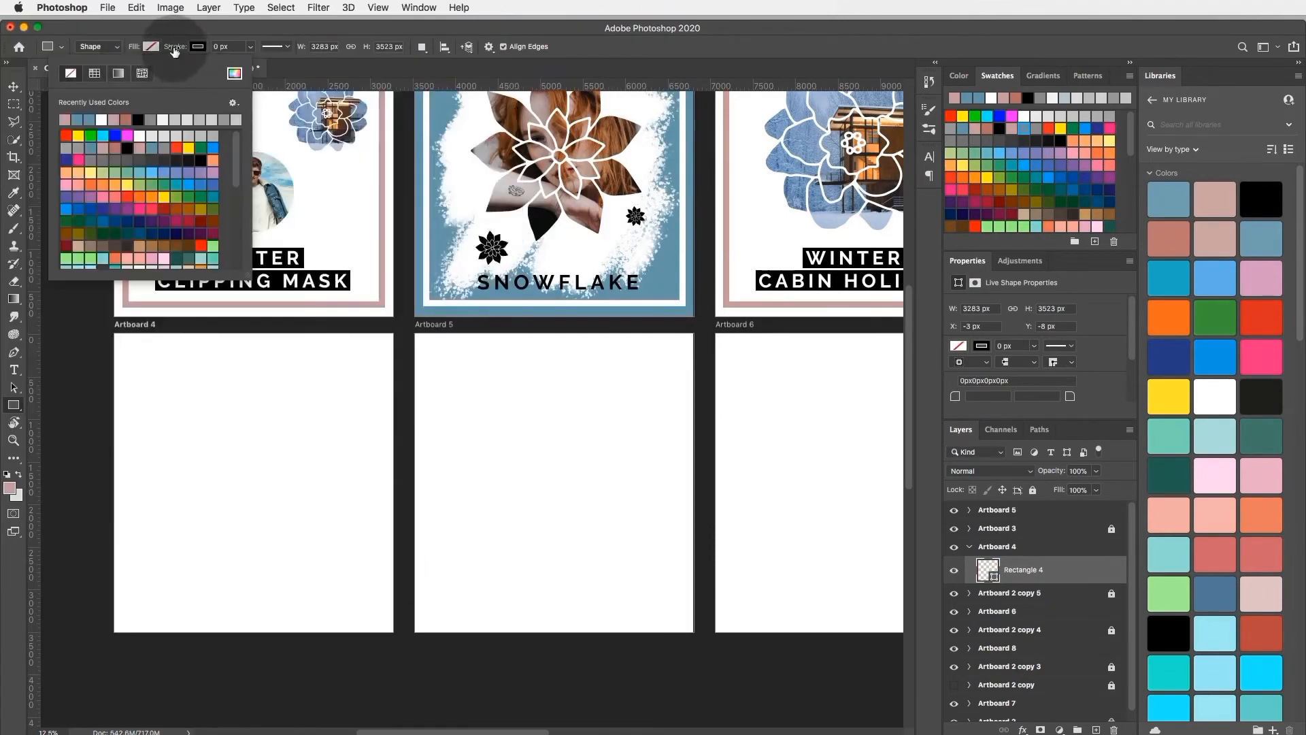
Step: Set the stroke color of the Artboard 4 rectangle to dusty pink, hex c9a2a4
{"action": "left_click", "coordinate": [191, 47]}
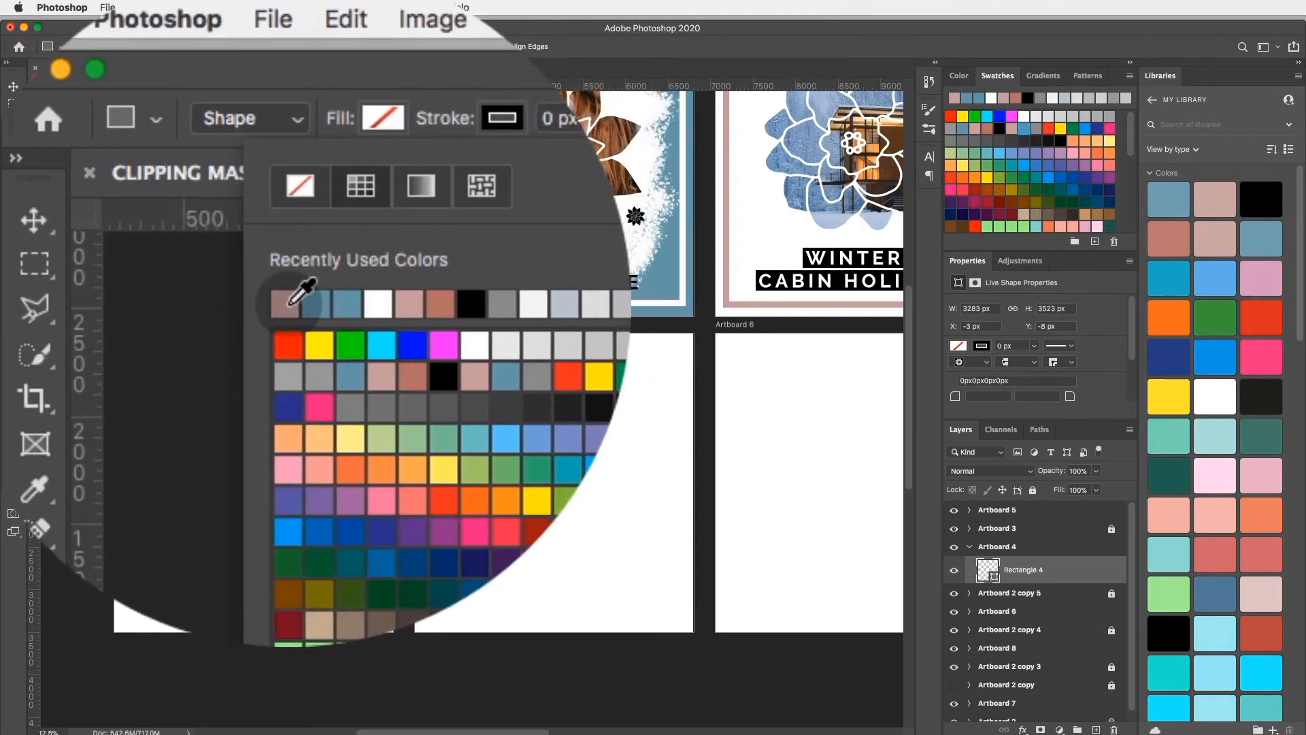
{"action": "left_click", "coordinate": [347, 198]}
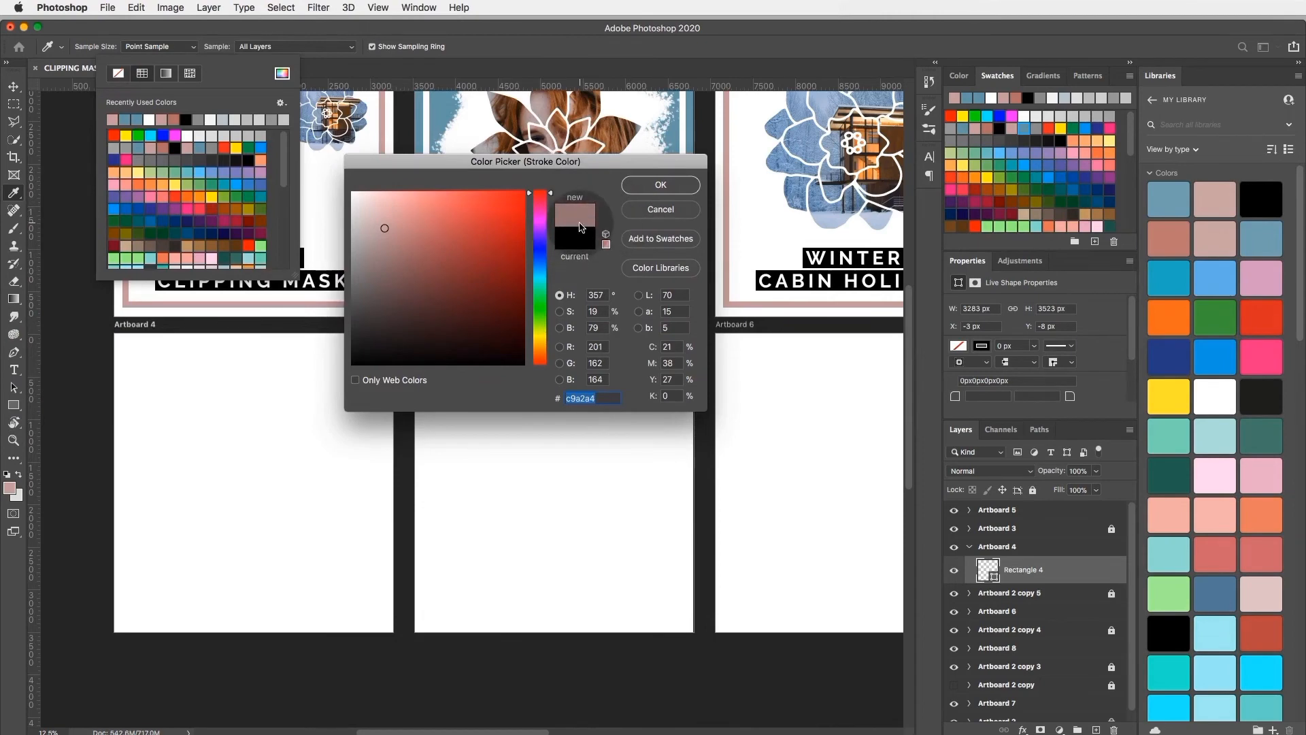
{"action": "left_click", "coordinate": [654, 186]}
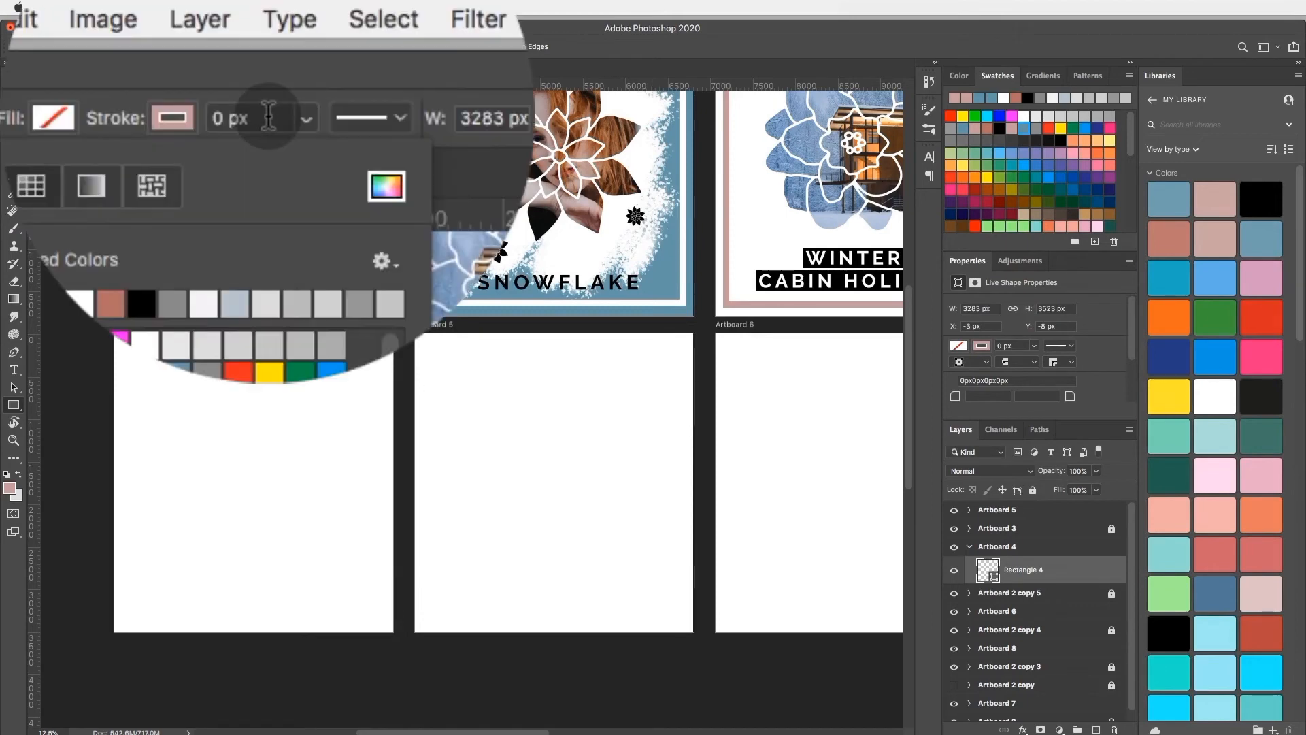
Step: Set the stroke width of the Artboard 4 rectangle to about 75.64 px
{"action": "left_click", "coordinate": [267, 114]}
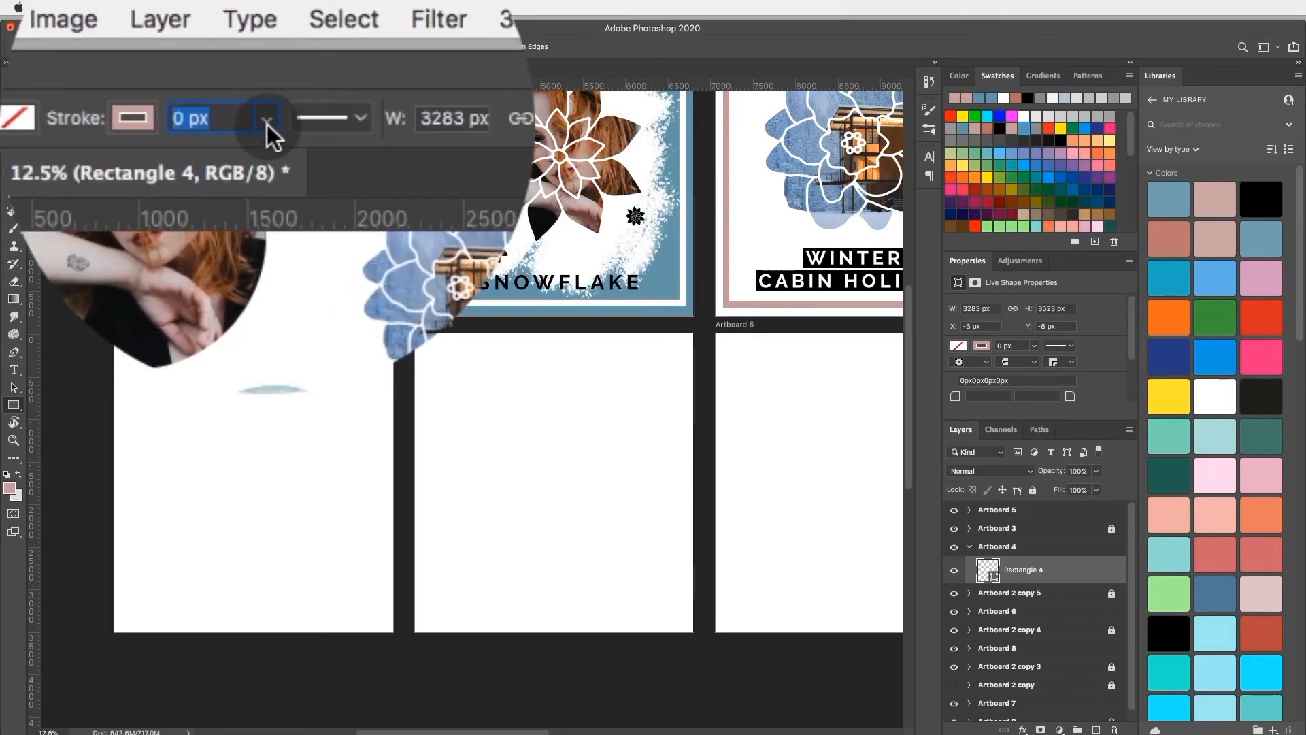
{"action": "left_click", "coordinate": [266, 121]}
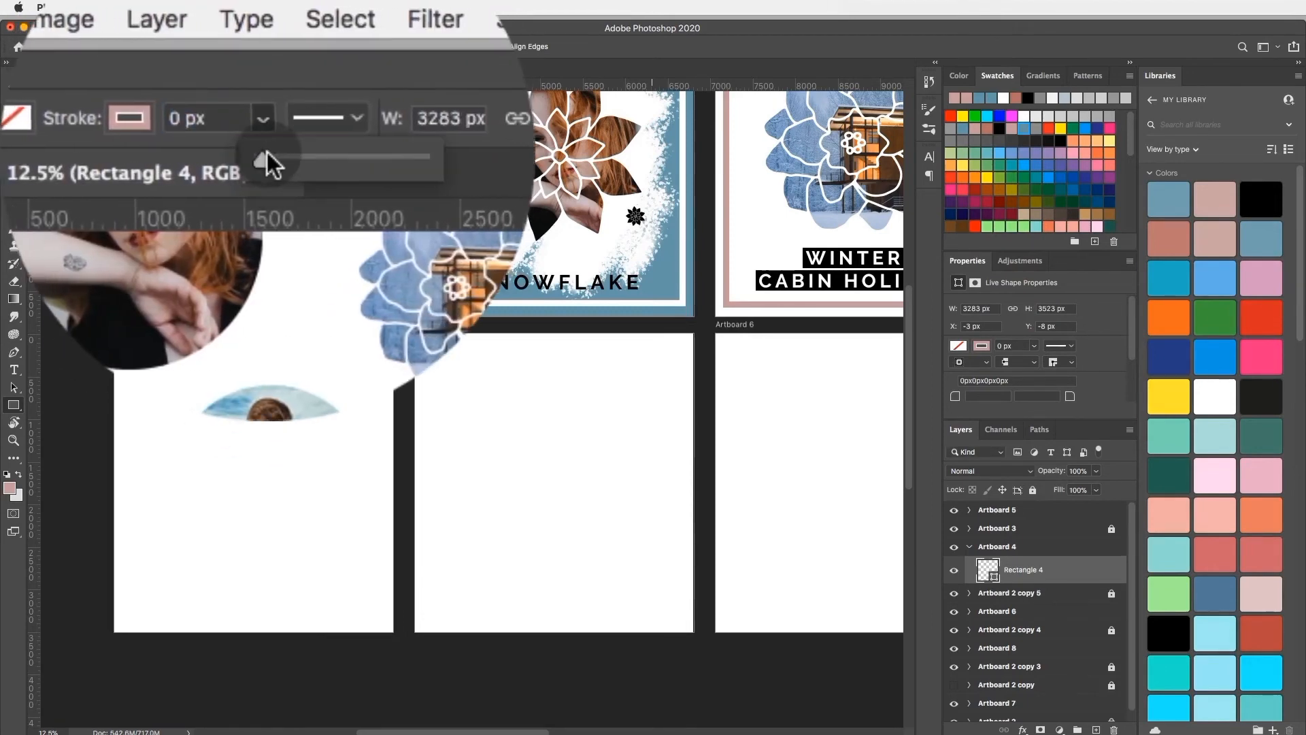
{"action": "left_click_drag", "start_coordinate": [267, 153], "coordinate": [280, 162]}
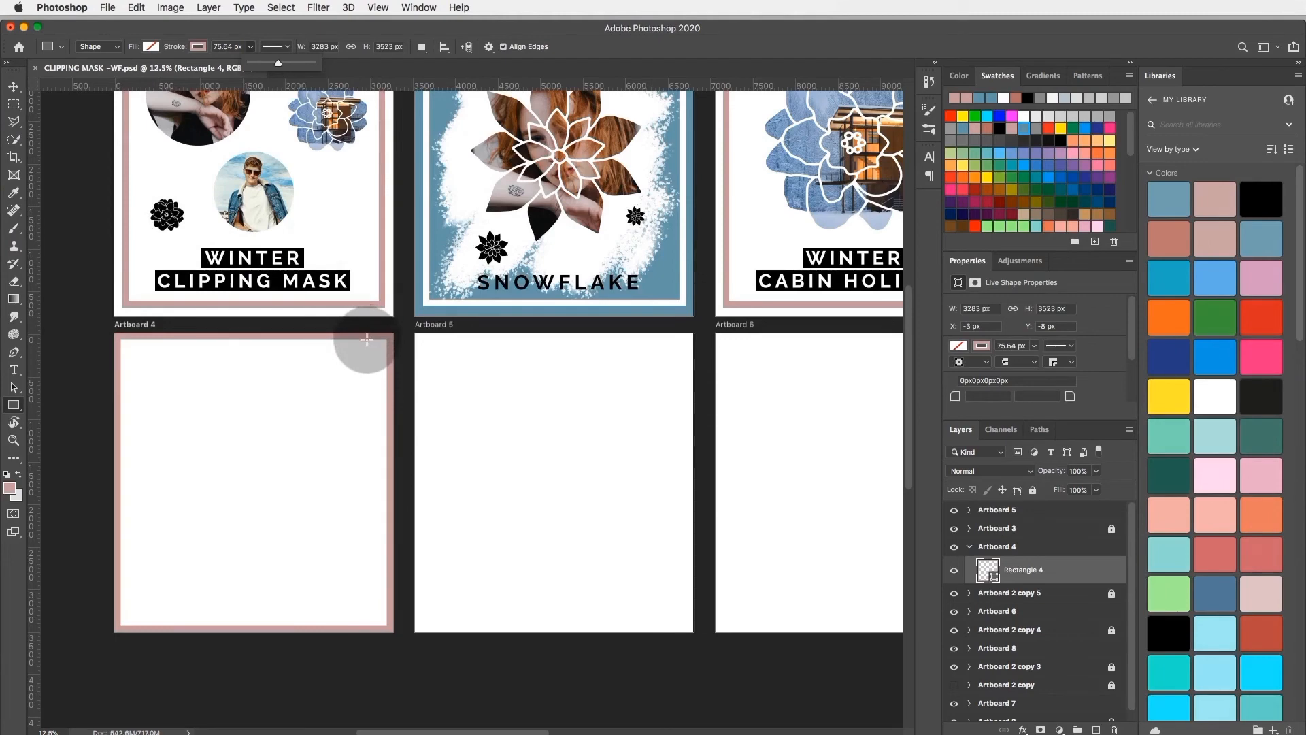
Step: Free-transform the Artboard 4 border rectangle, scaling it proportionally about its center to about 93.73% so a white margin surrounds it
{"action": "scroll", "coordinate": [367, 296], "scroll_direction": "up", "scroll_amount": 4}
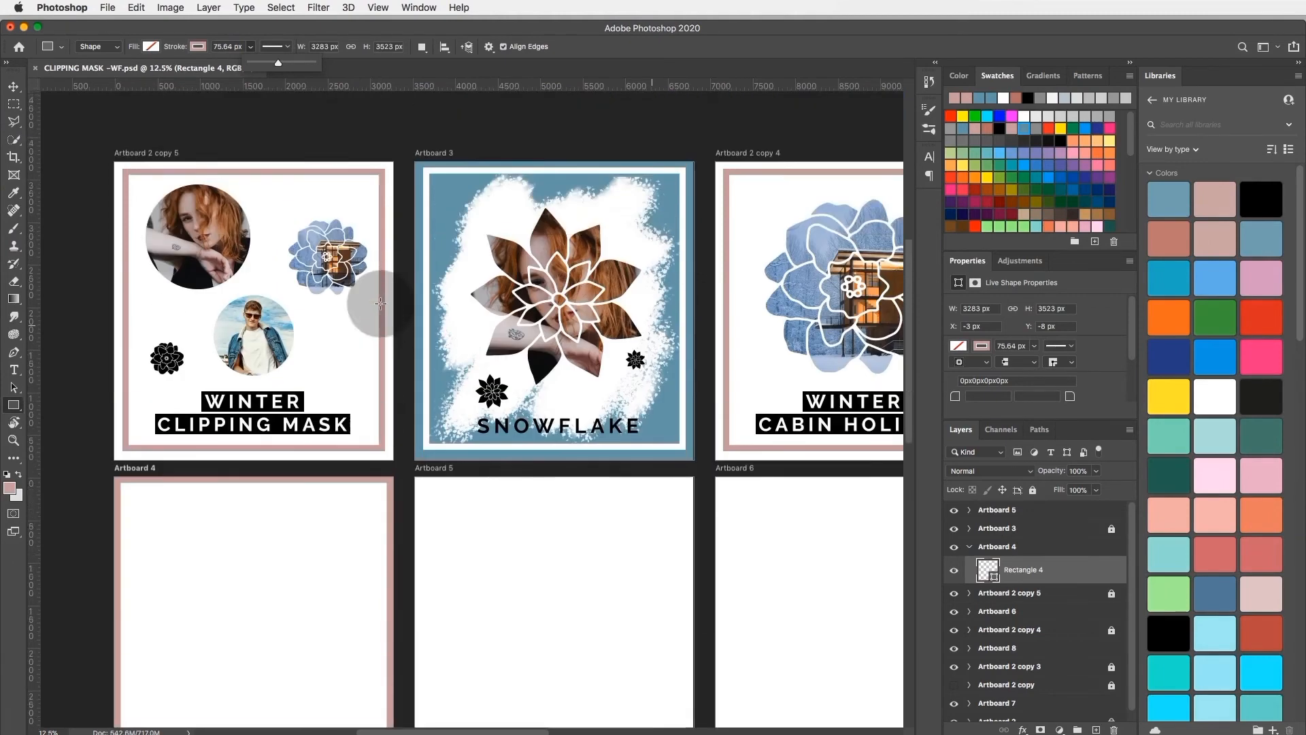
{"action": "scroll", "coordinate": [146, 285], "scroll_direction": "down", "scroll_amount": 3}
{"action": "scroll", "coordinate": [146, 284], "scroll_direction": "right", "scroll_amount": 1}
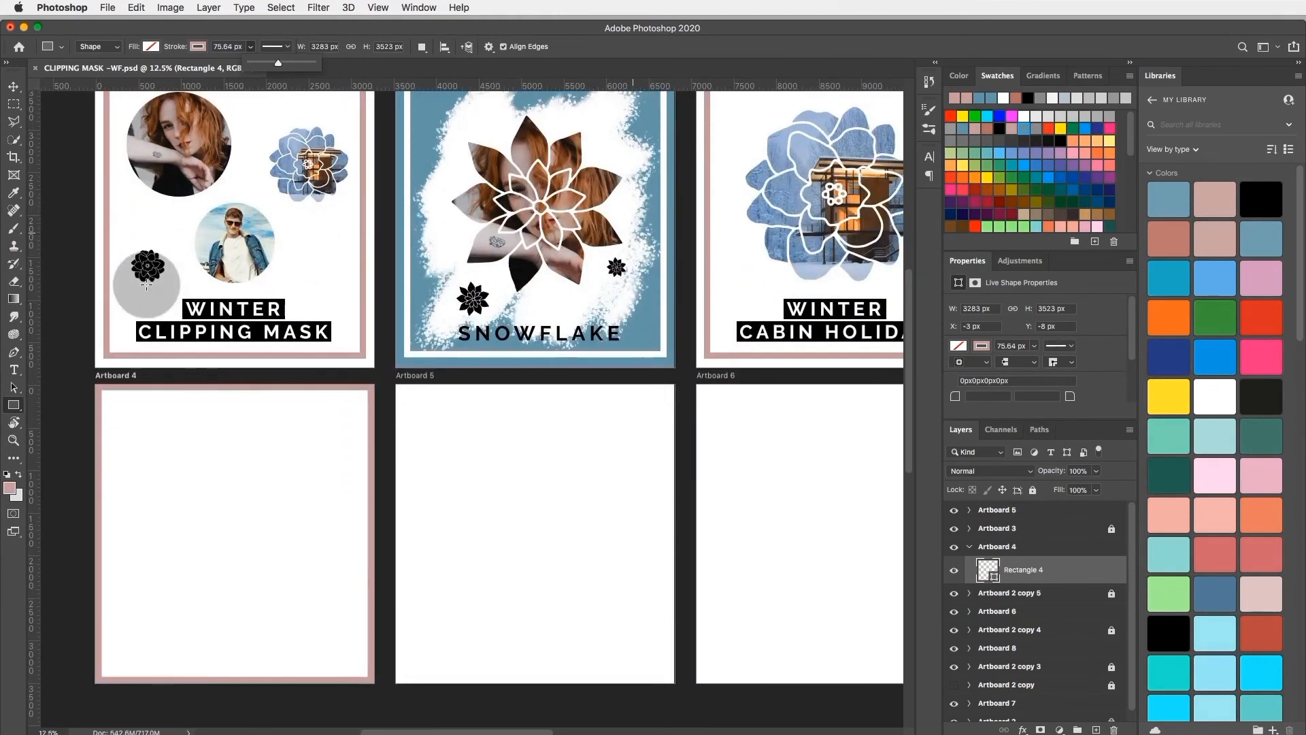
{"action": "scroll", "coordinate": [147, 284], "scroll_direction": "right", "scroll_amount": 1}
{"action": "left_click", "coordinate": [13, 86]}
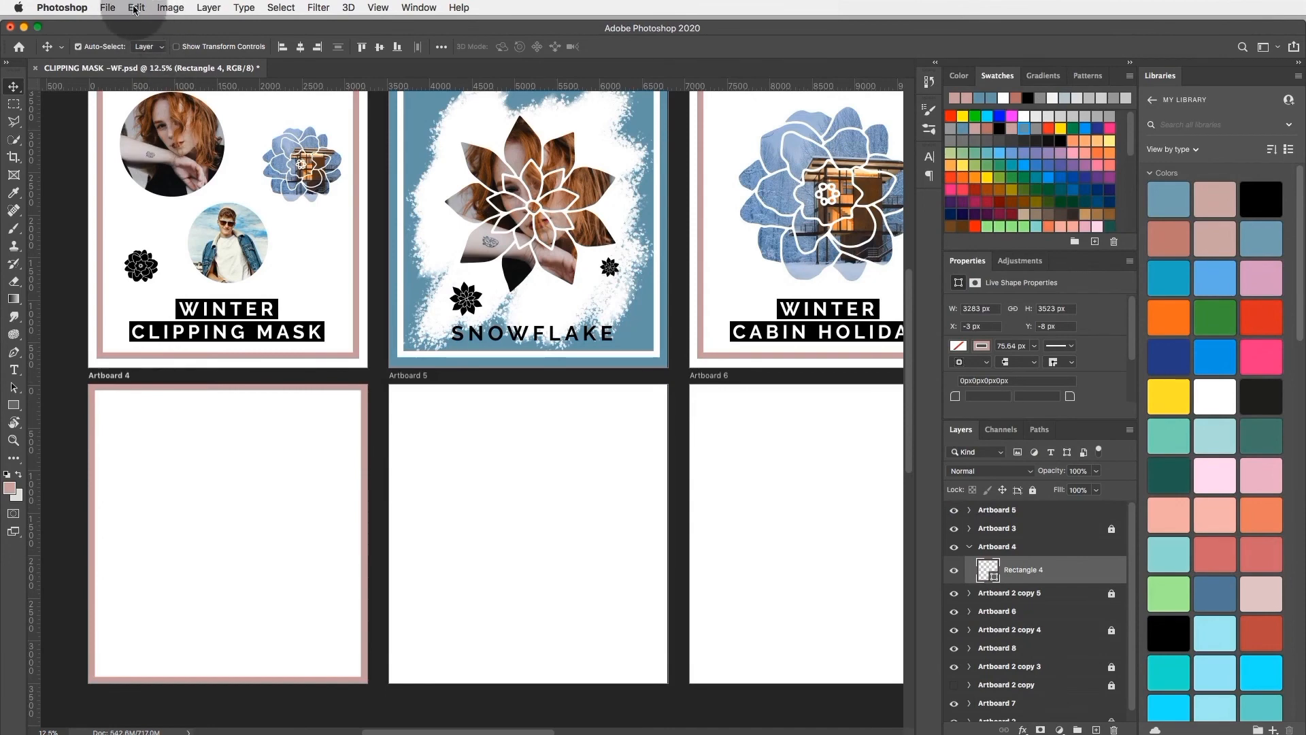
{"action": "left_click", "coordinate": [136, 7]}
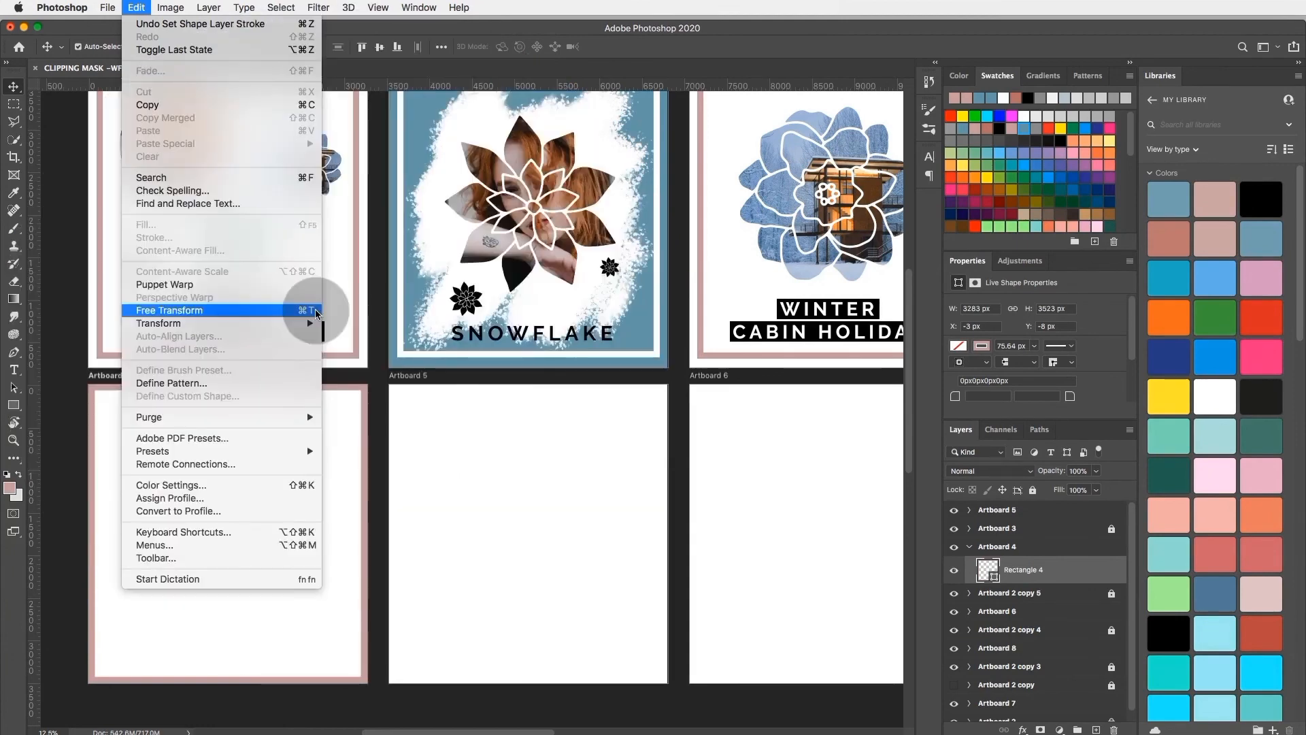
{"action": "left_click", "coordinate": [320, 304]}
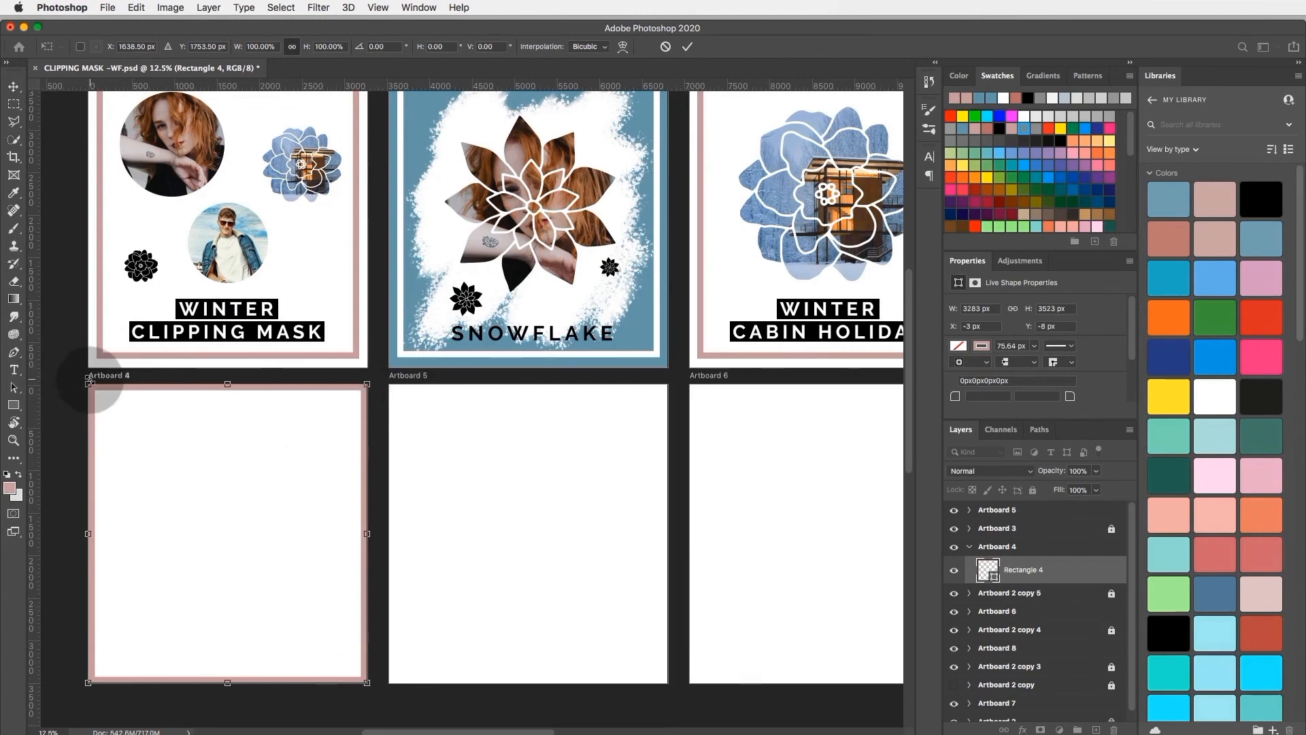
{"action": "left_click_drag", "start_coordinate": [89, 381], "coordinate": [99, 391]}
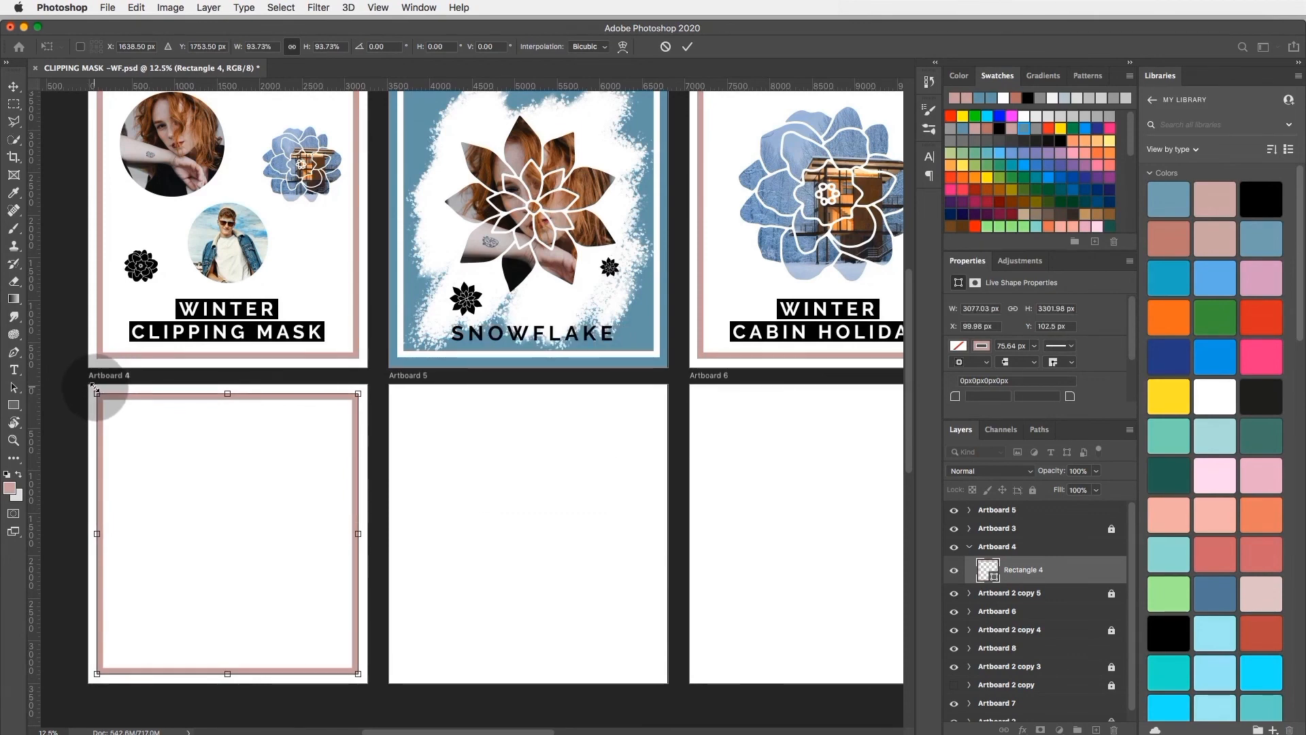
{"action": "scroll", "coordinate": [94, 386], "scroll_direction": "up", "scroll_amount": 3}
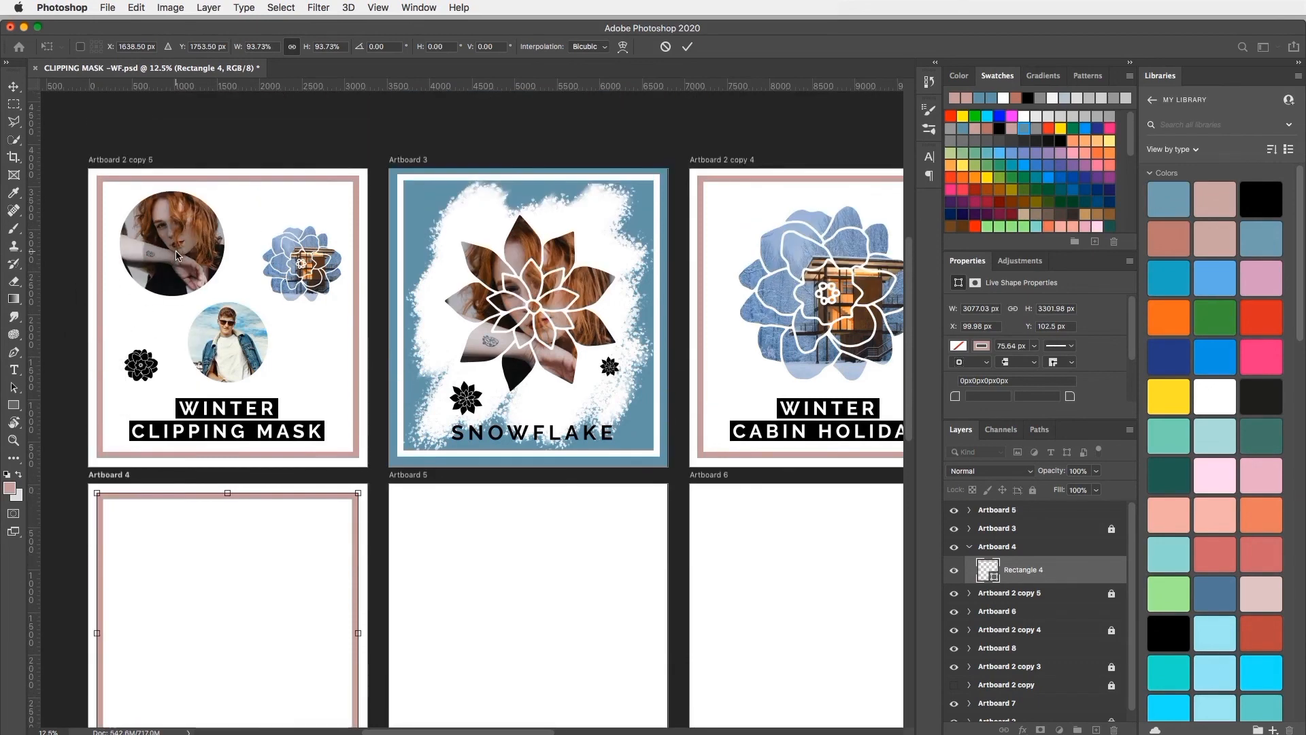